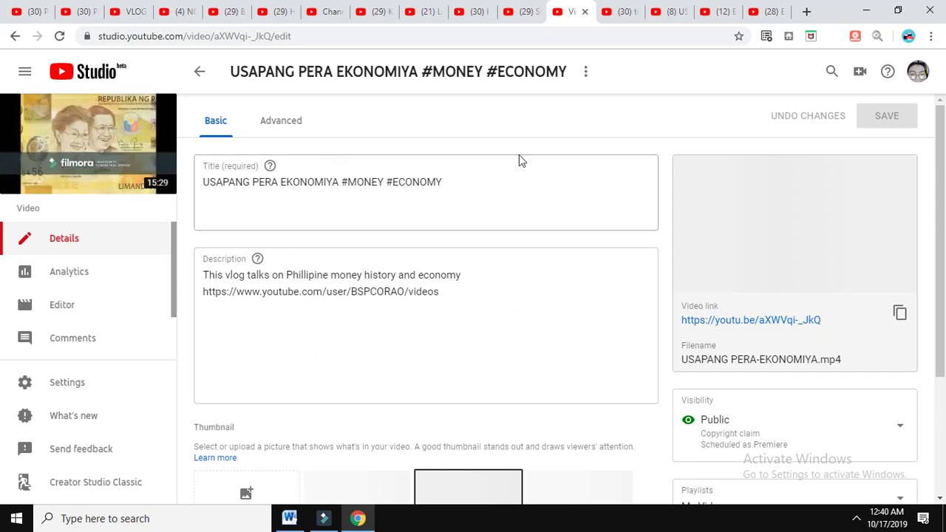
Step: Open the copyright claim details from the video's visibility settings
{"action": "scroll", "coordinate": [613, 178], "scroll_direction": "down", "scroll_amount": 2}
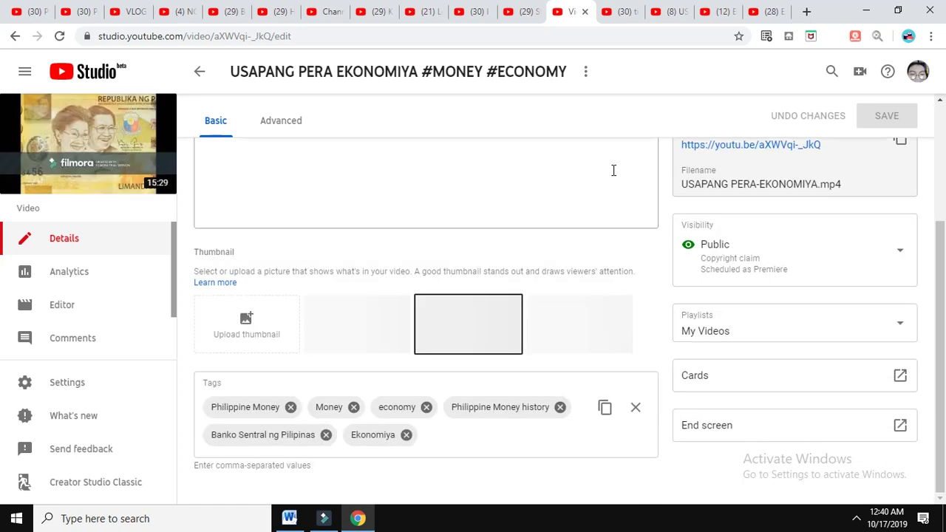
{"action": "scroll", "coordinate": [613, 177], "scroll_direction": "up", "scroll_amount": 2}
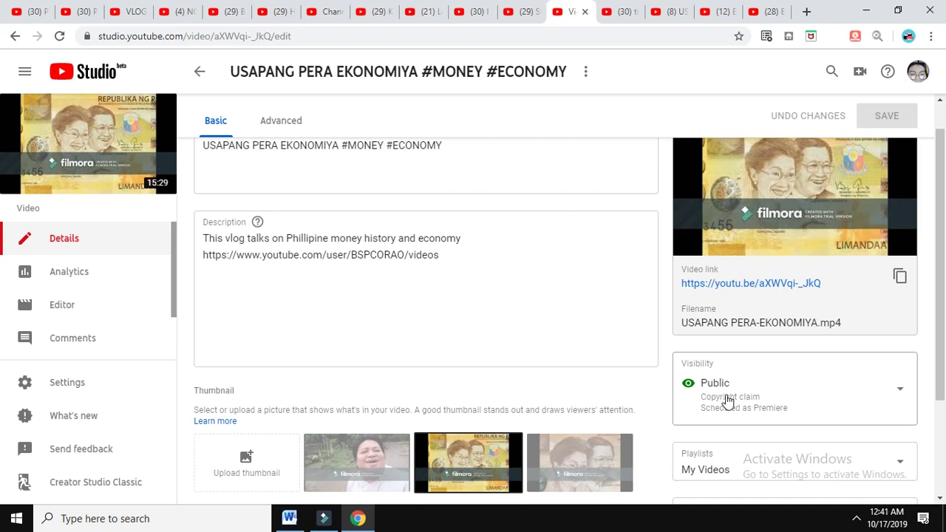
{"action": "left_click", "coordinate": [845, 396]}
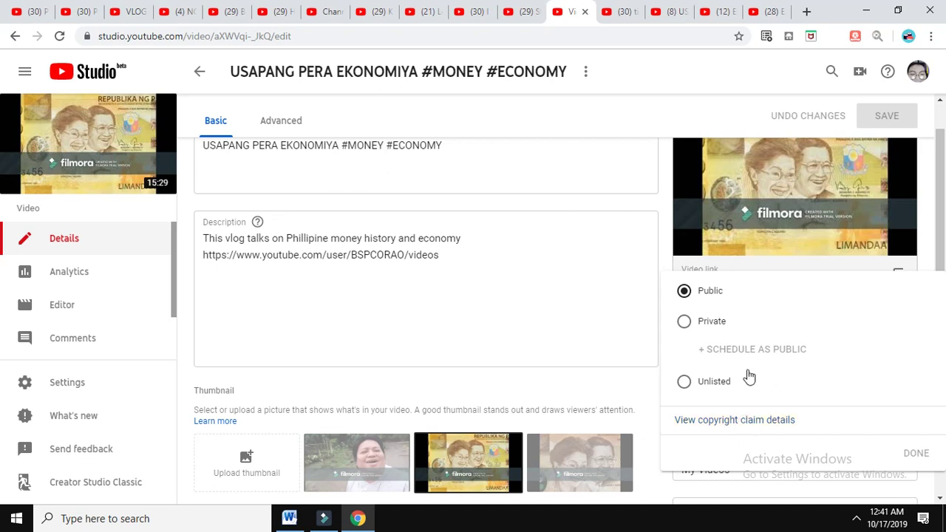
{"action": "left_click", "coordinate": [735, 425]}
{"action": "left_click", "coordinate": [755, 419]}
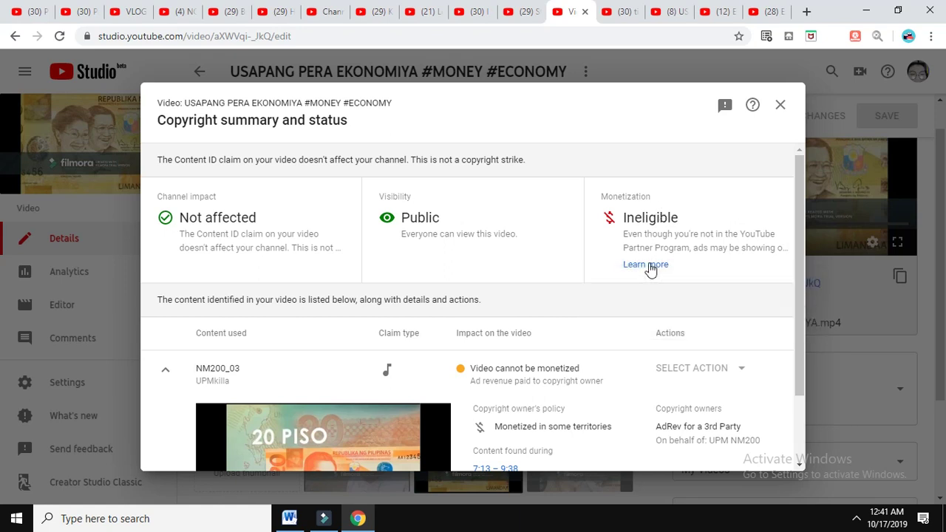
Step: Examine the video's copyright summary and the NM200_03 claim's impact, and try to open the actions available for that claim
{"action": "left_click_drag", "start_coordinate": [798, 164], "coordinate": [799, 270]}
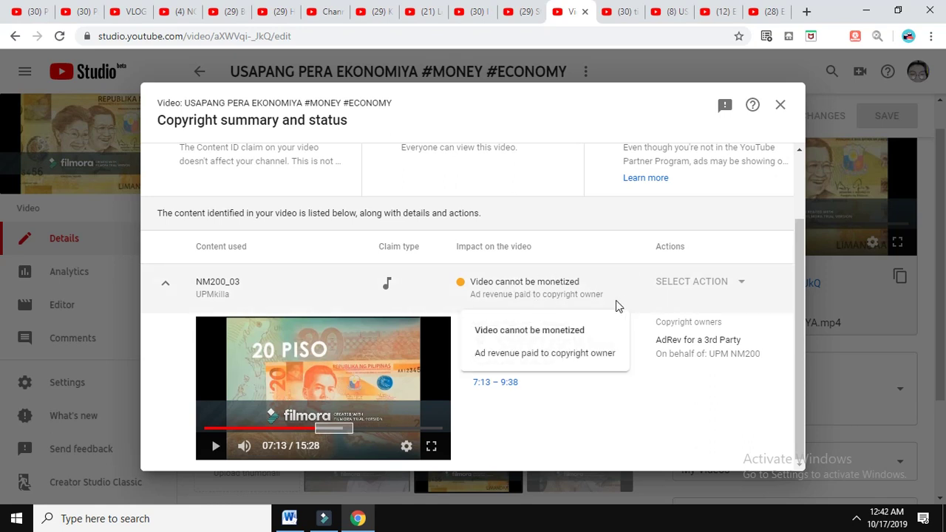
{"action": "scroll", "coordinate": [571, 294], "scroll_direction": "up", "scroll_amount": 2}
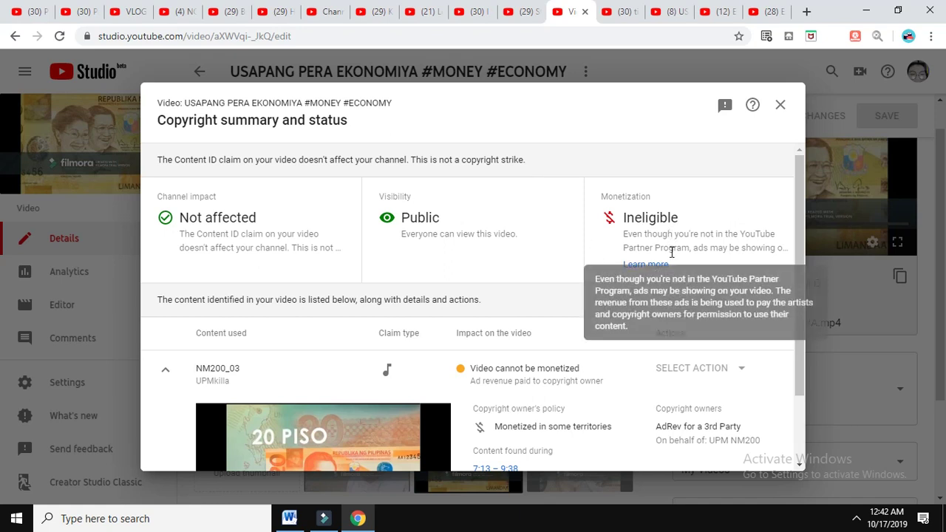
{"action": "scroll", "coordinate": [589, 333], "scroll_direction": "down", "scroll_amount": 2}
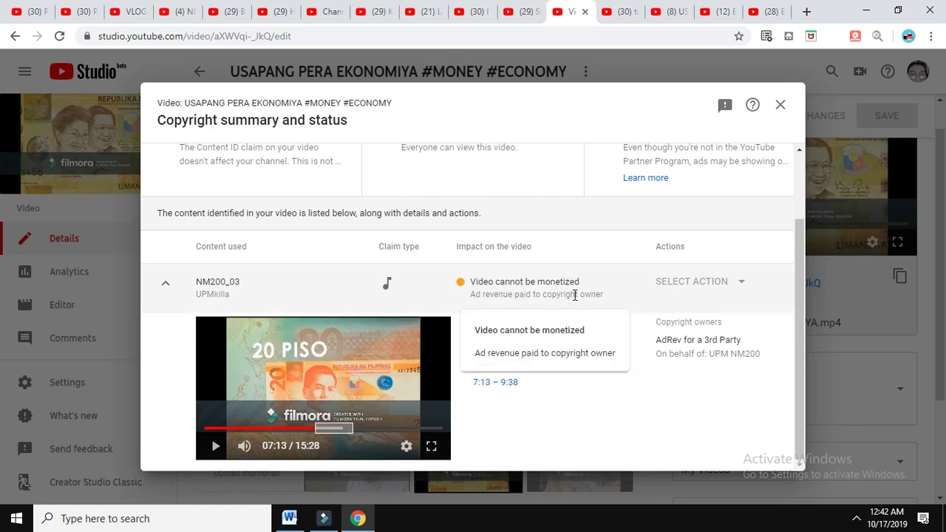
{"action": "left_click", "coordinate": [741, 285]}
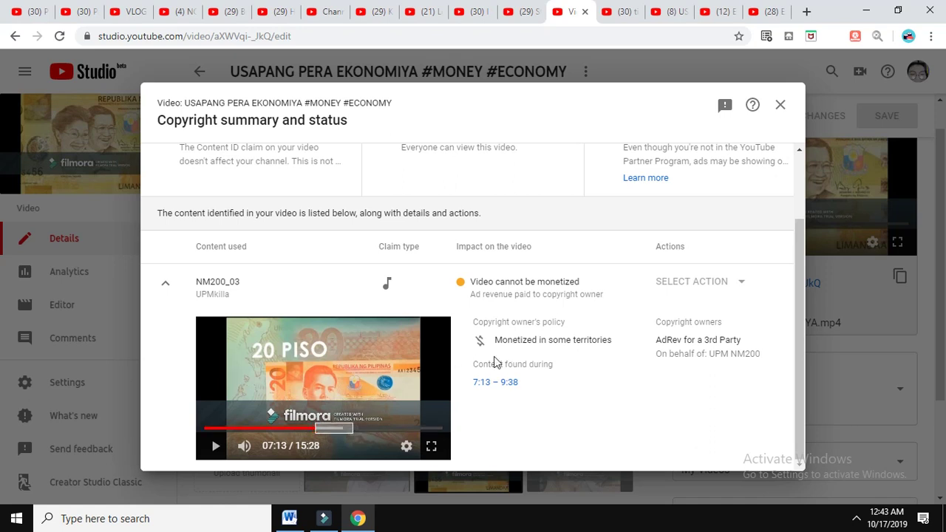
{"action": "scroll", "coordinate": [372, 413], "scroll_direction": "up", "scroll_amount": 3}
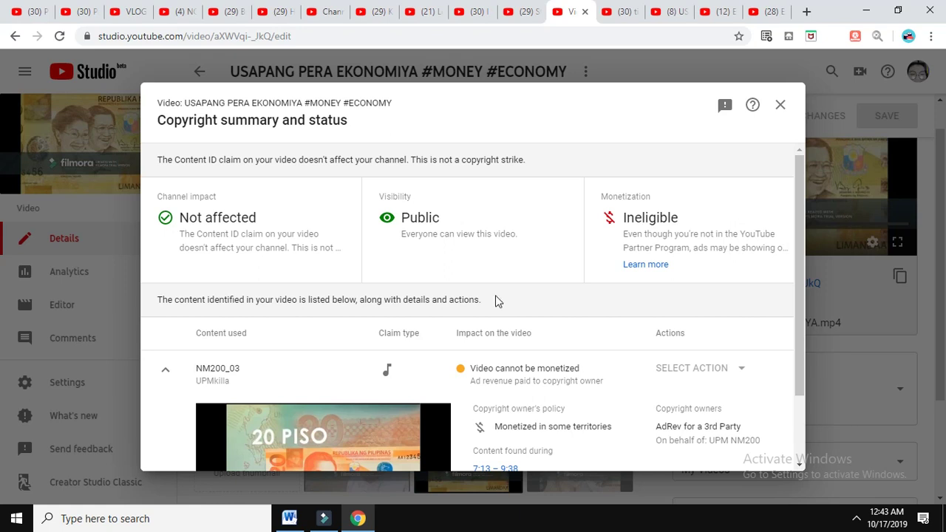
{"action": "scroll", "coordinate": [494, 294], "scroll_direction": "down", "scroll_amount": 2}
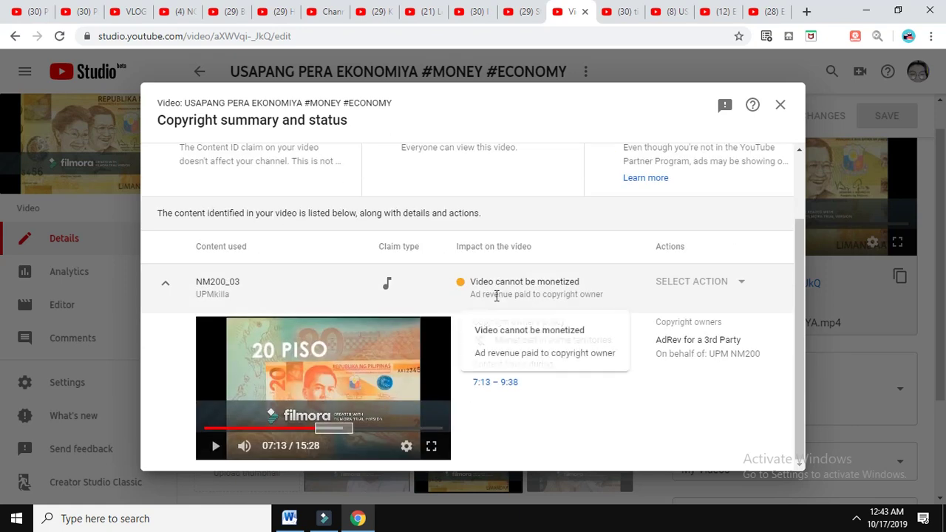
{"action": "left_click", "coordinate": [741, 285]}
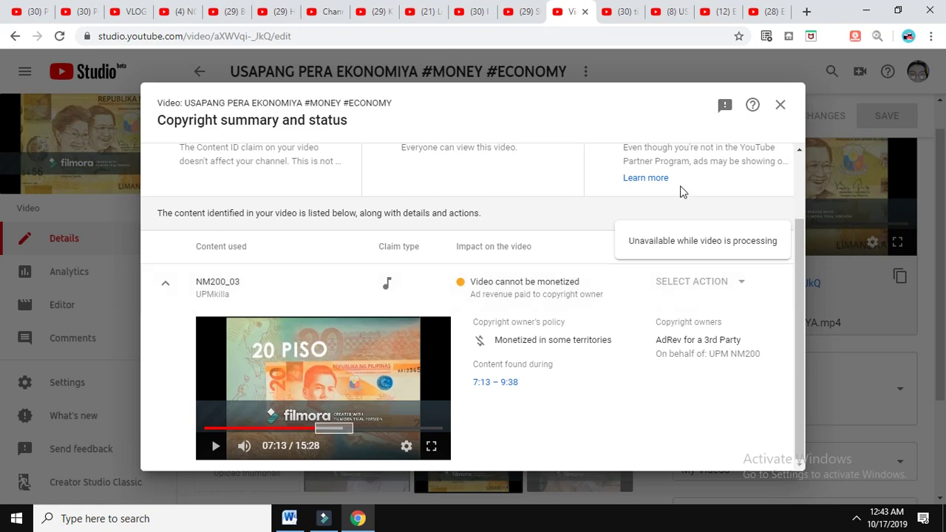
Step: Open the help article that explains the video's monetization status in the copyright summary
{"action": "scroll", "coordinate": [622, 296], "scroll_direction": "up", "scroll_amount": 1}
{"action": "scroll", "coordinate": [621, 296], "scroll_direction": "up", "scroll_amount": 1}
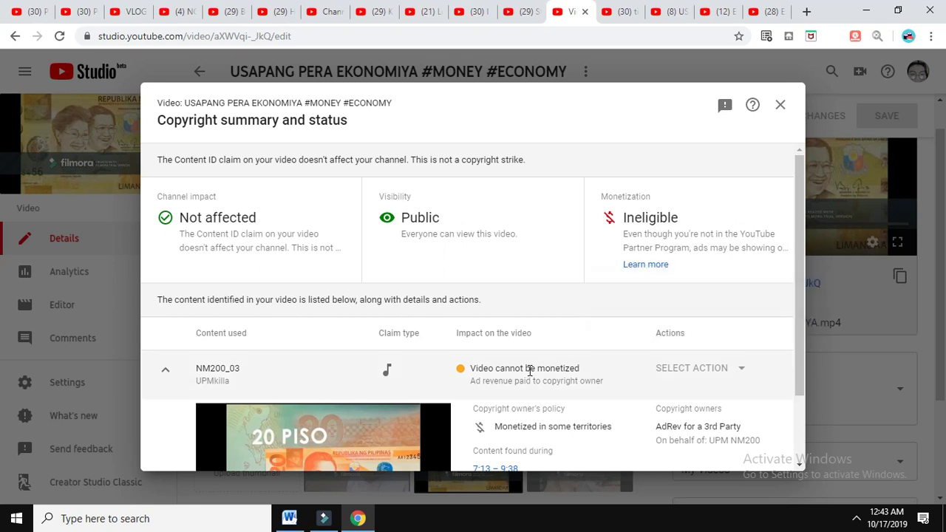
{"action": "left_click", "coordinate": [649, 267]}
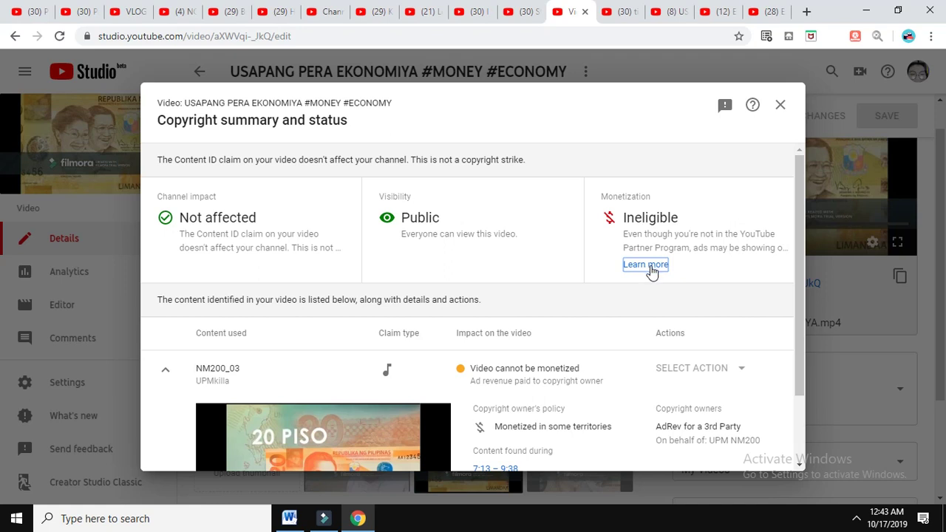
{"action": "left_click", "coordinate": [652, 270]}
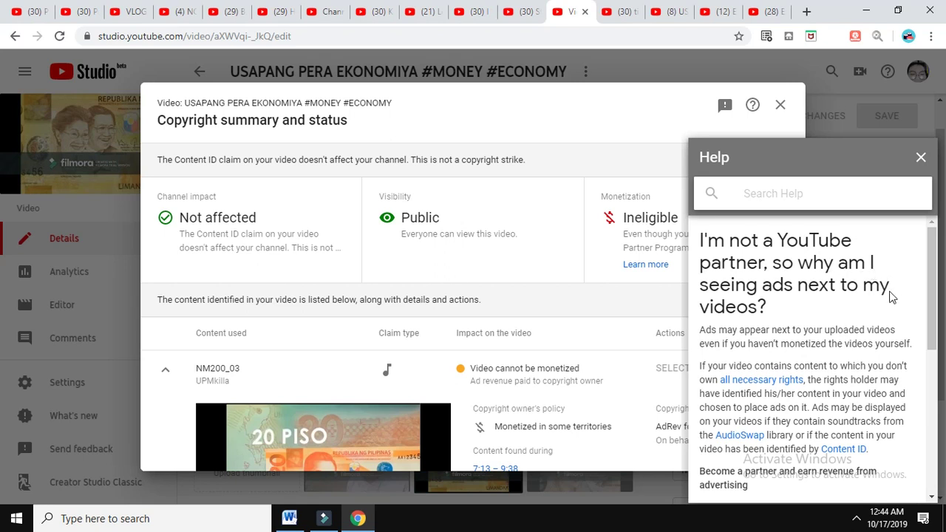
Step: Read the help article on ads beside non-partner videos, covering rights holders' ads, becoming a partner and opting out of ads
{"action": "scroll", "coordinate": [890, 296], "scroll_direction": "down", "scroll_amount": 1}
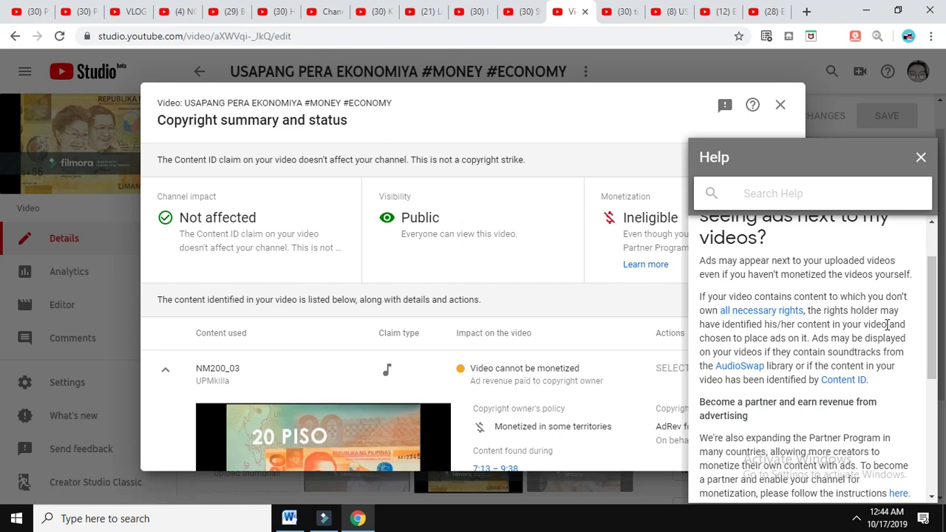
{"action": "scroll", "coordinate": [887, 323], "scroll_direction": "down", "scroll_amount": 1}
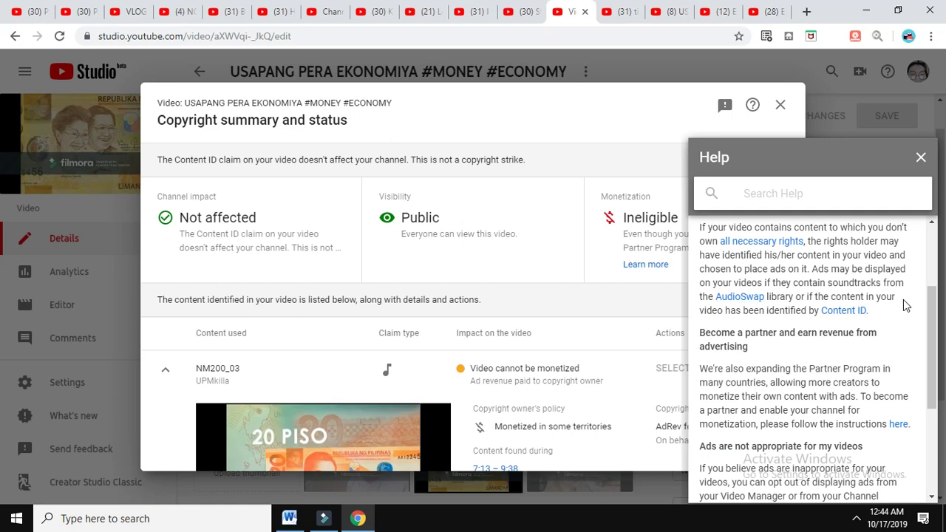
{"action": "scroll", "coordinate": [906, 305], "scroll_direction": "down", "scroll_amount": 1}
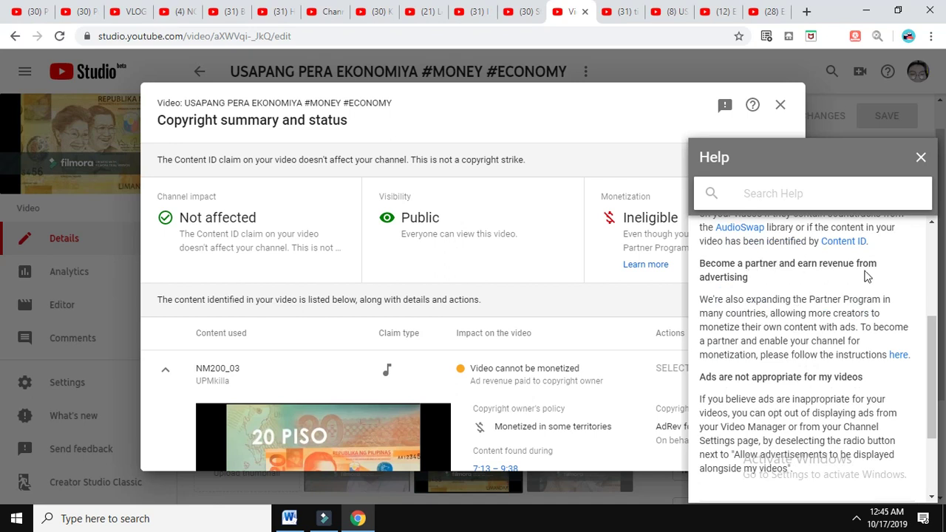
{"action": "scroll", "coordinate": [815, 288], "scroll_direction": "down", "scroll_amount": 2}
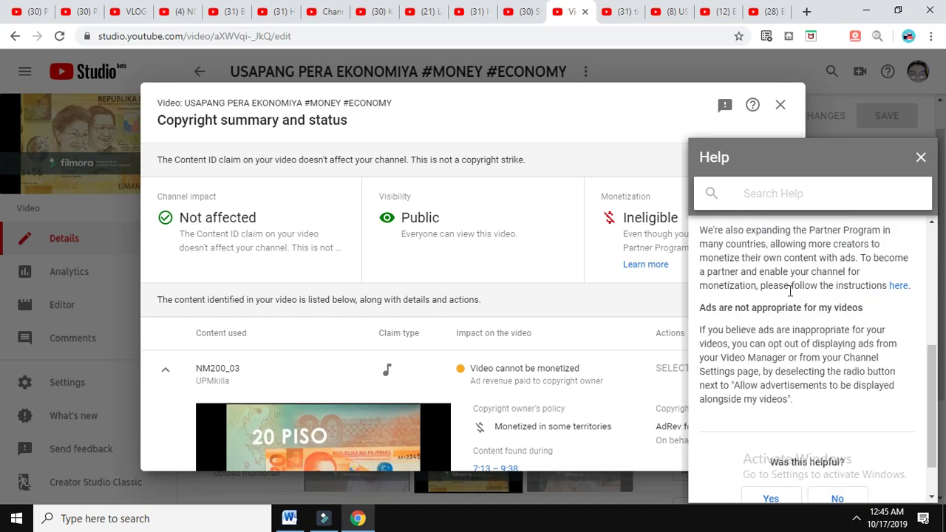
{"action": "scroll", "coordinate": [796, 299], "scroll_direction": "up", "scroll_amount": 2}
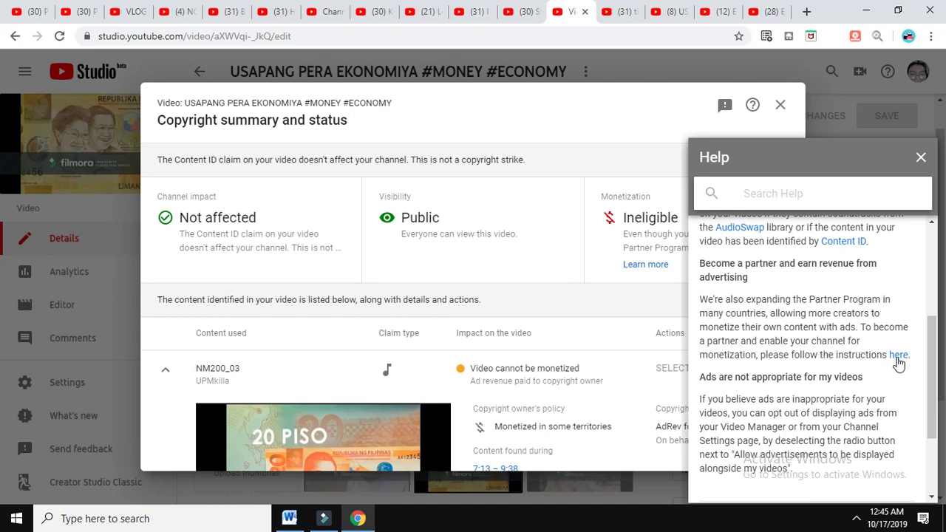
{"action": "scroll", "coordinate": [880, 380], "scroll_direction": "down", "scroll_amount": 1}
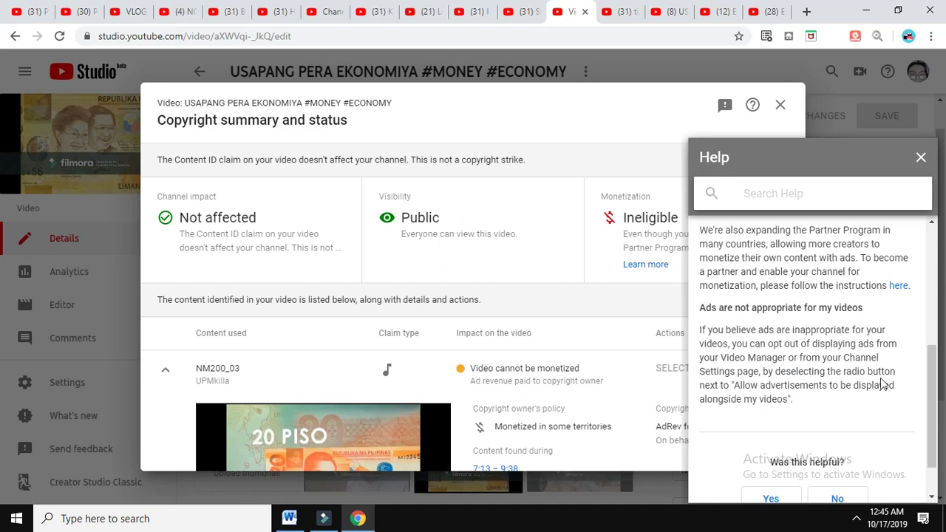
{"action": "scroll", "coordinate": [879, 377], "scroll_direction": "down", "scroll_amount": 1}
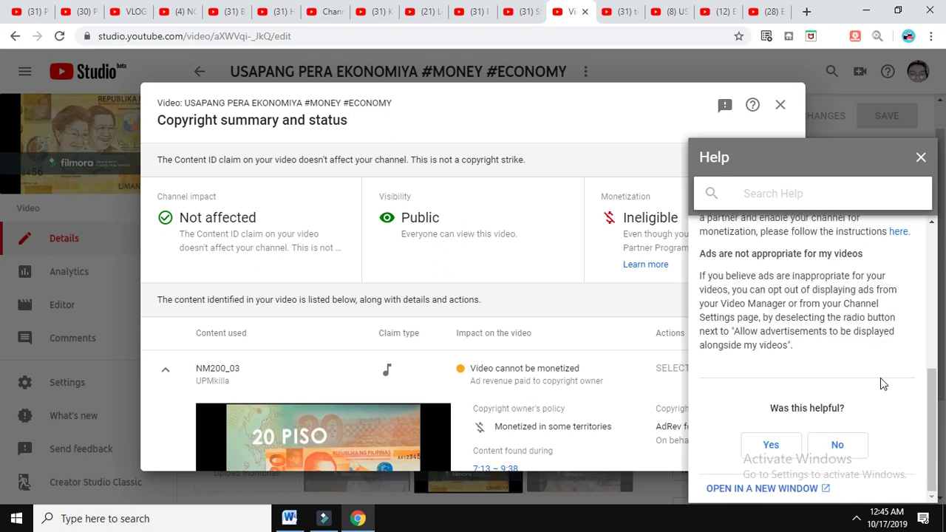
Step: Open the article's linked instructions for becoming a partner and enabling the channel for monetization
{"action": "scroll", "coordinate": [880, 378], "scroll_direction": "up", "scroll_amount": 3}
{"action": "scroll", "coordinate": [887, 380], "scroll_direction": "down", "scroll_amount": 1}
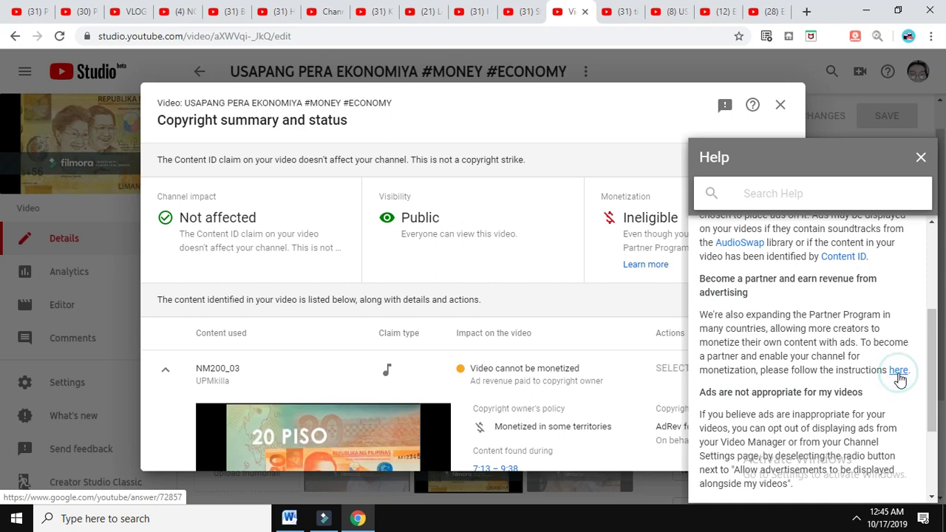
{"action": "left_click", "coordinate": [898, 374]}
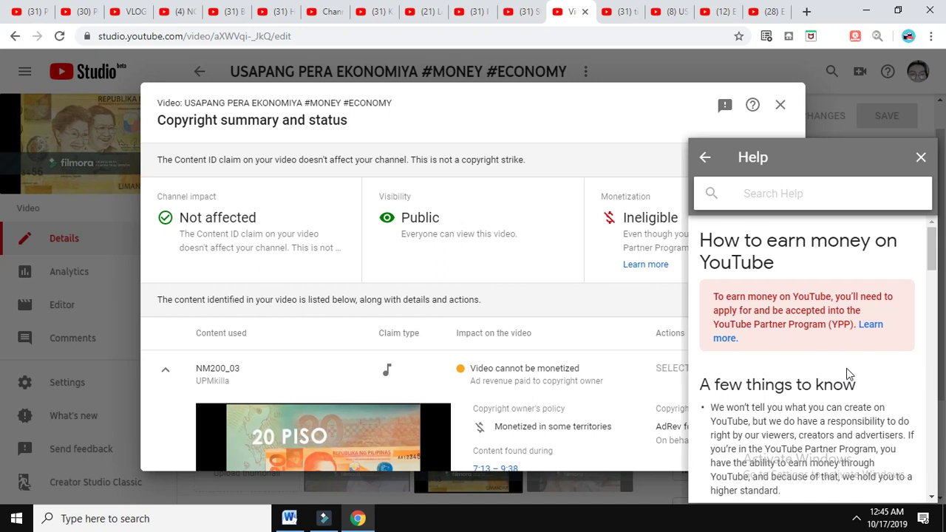
Step: Read the earning-money article's sections on things to know and ways to make money in the YouTube Partner Program
{"action": "scroll", "coordinate": [848, 374], "scroll_direction": "down", "scroll_amount": 2}
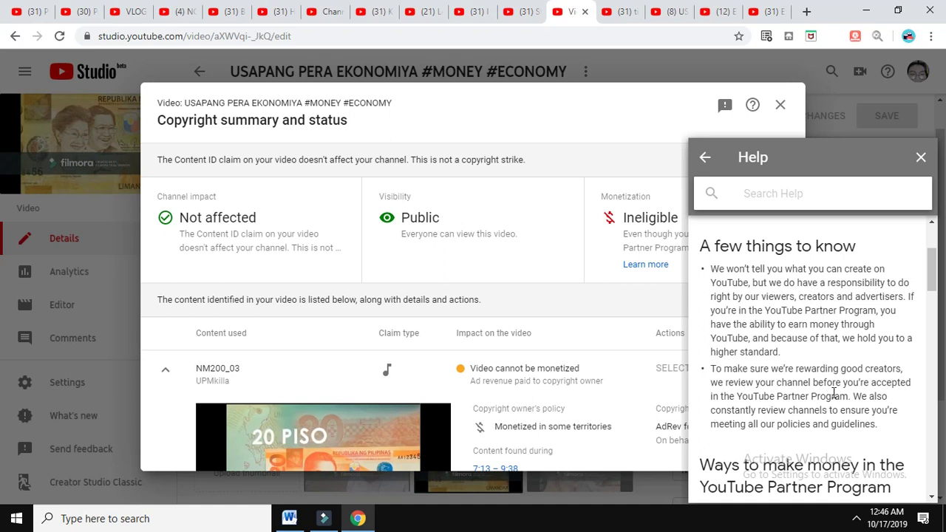
{"action": "scroll", "coordinate": [837, 397], "scroll_direction": "down", "scroll_amount": 1}
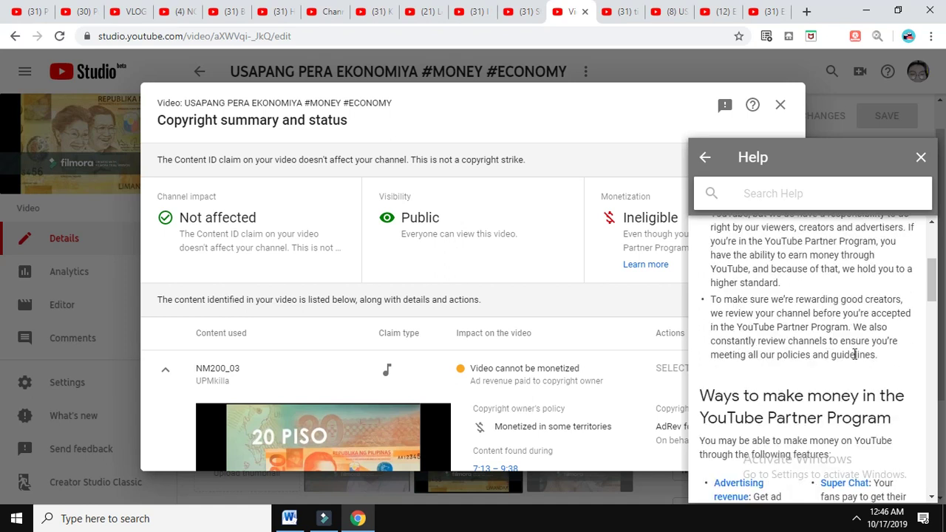
{"action": "scroll", "coordinate": [863, 355], "scroll_direction": "down", "scroll_amount": 2}
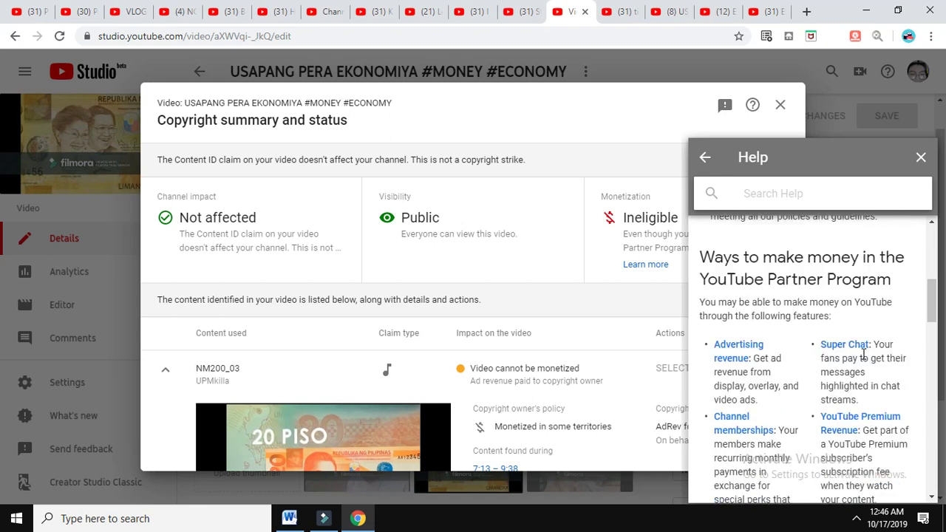
{"action": "scroll", "coordinate": [863, 355], "scroll_direction": "up", "scroll_amount": 1}
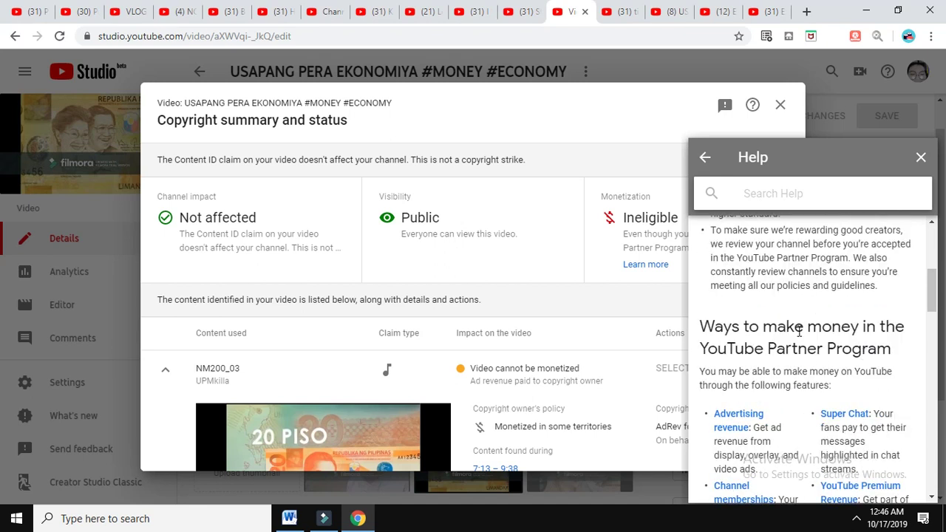
{"action": "scroll", "coordinate": [840, 357], "scroll_direction": "down", "scroll_amount": 1}
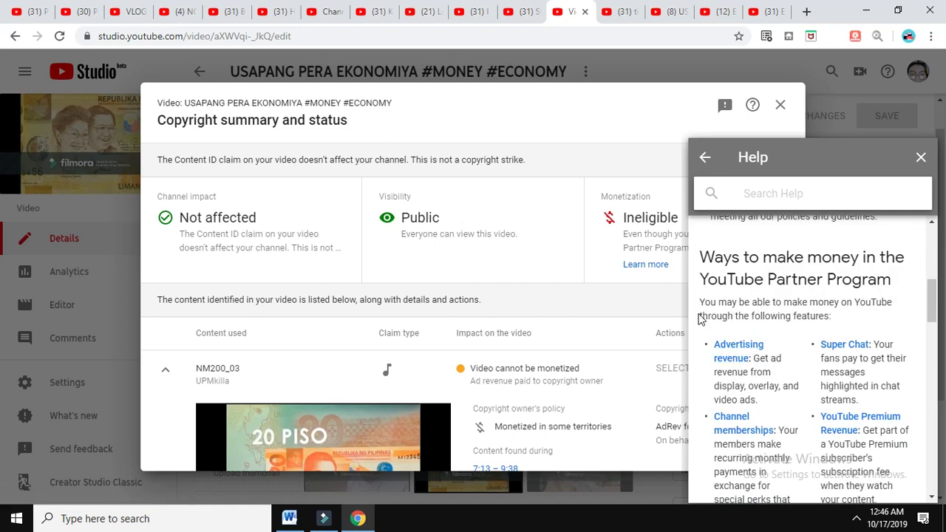
{"action": "scroll", "coordinate": [809, 358], "scroll_direction": "down", "scroll_amount": 1}
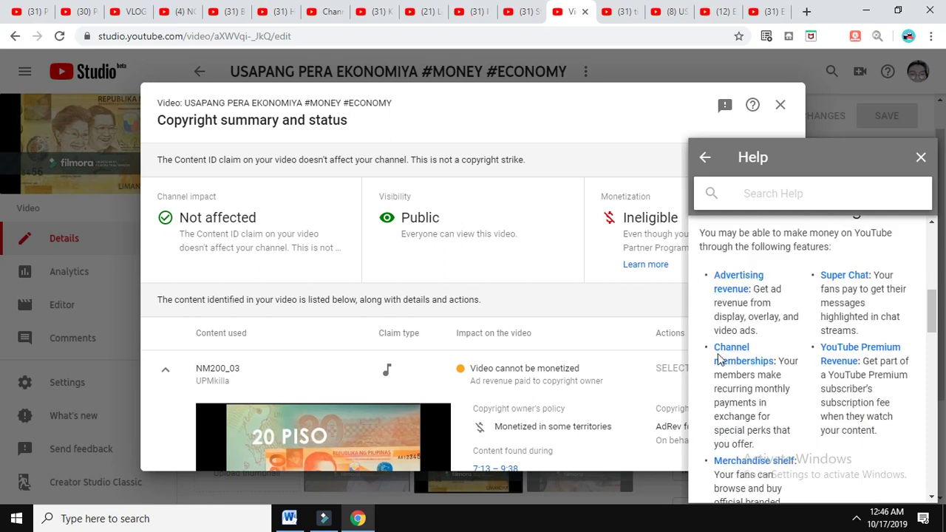
{"action": "scroll", "coordinate": [804, 355], "scroll_direction": "down", "scroll_amount": 1}
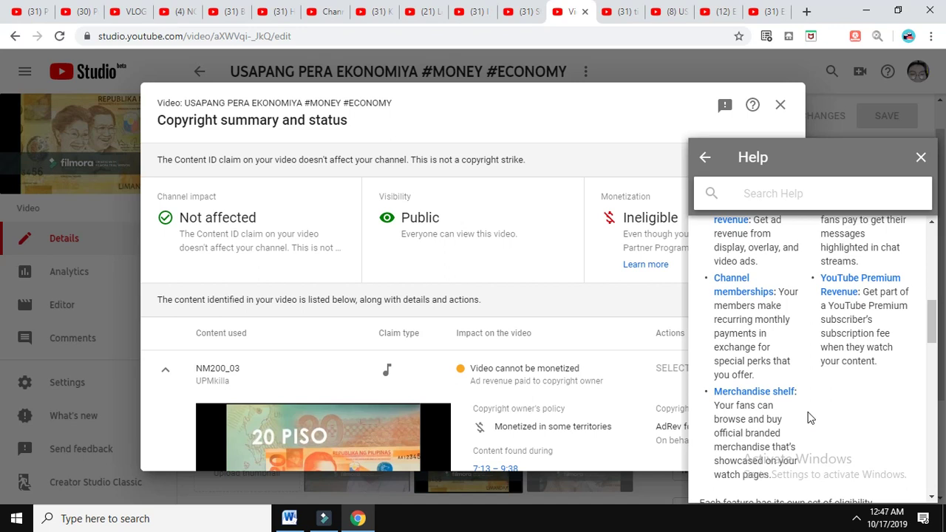
{"action": "scroll", "coordinate": [810, 418], "scroll_direction": "up", "scroll_amount": 2}
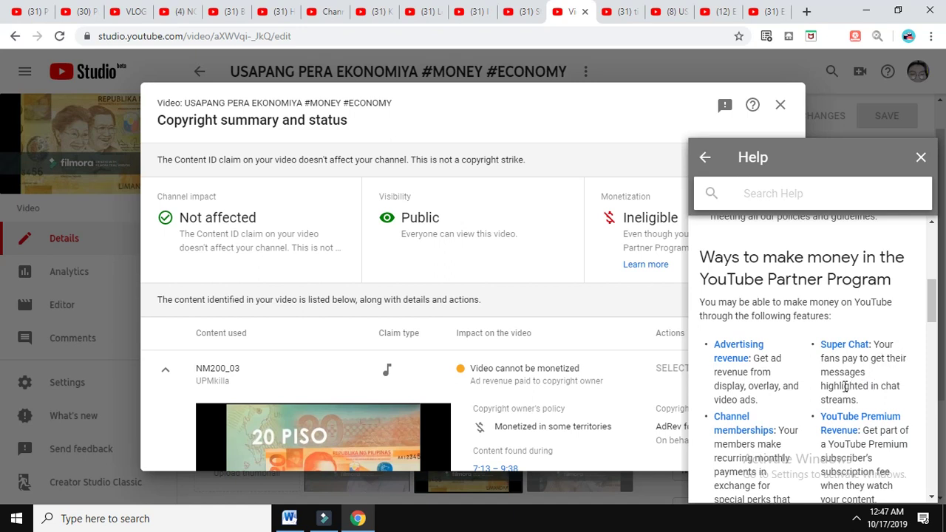
{"action": "scroll", "coordinate": [813, 394], "scroll_direction": "down", "scroll_amount": 1}
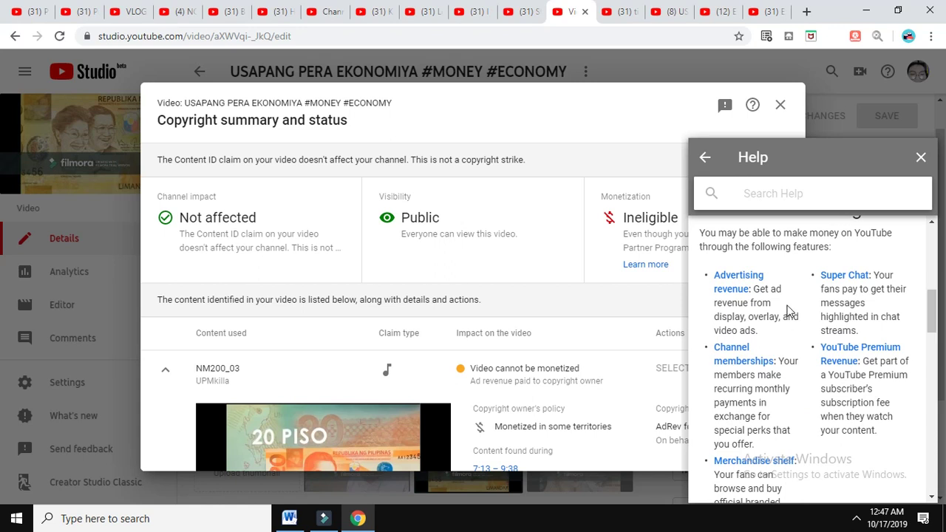
{"action": "scroll", "coordinate": [787, 347], "scroll_direction": "down", "scroll_amount": 2}
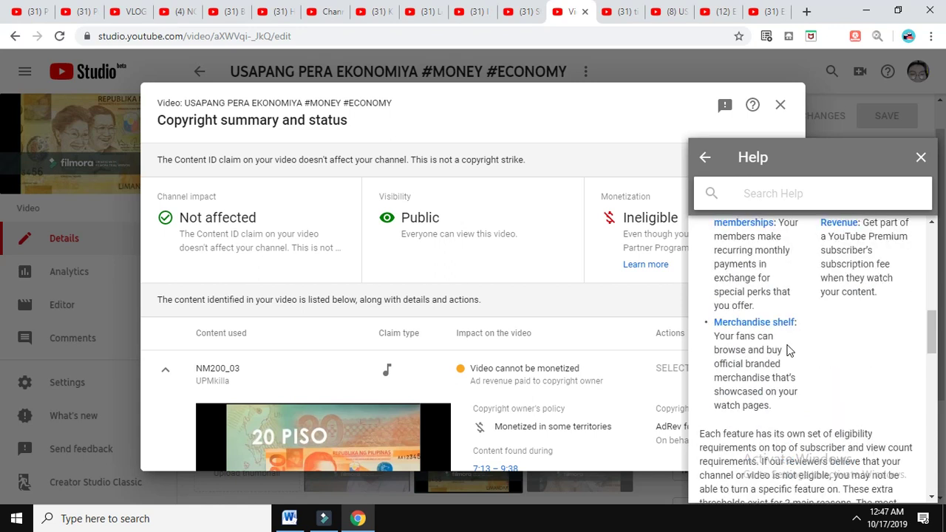
{"action": "scroll", "coordinate": [789, 349], "scroll_direction": "down", "scroll_amount": 2}
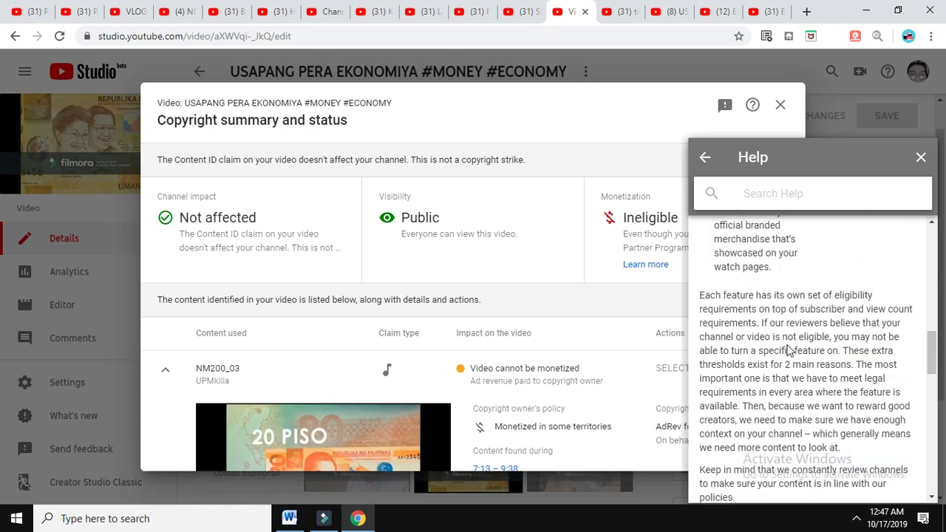
Step: Read the article's explanation of feature eligibility and its table of minimum requirements for each monetization feature
{"action": "scroll", "coordinate": [789, 350], "scroll_direction": "down", "scroll_amount": 1}
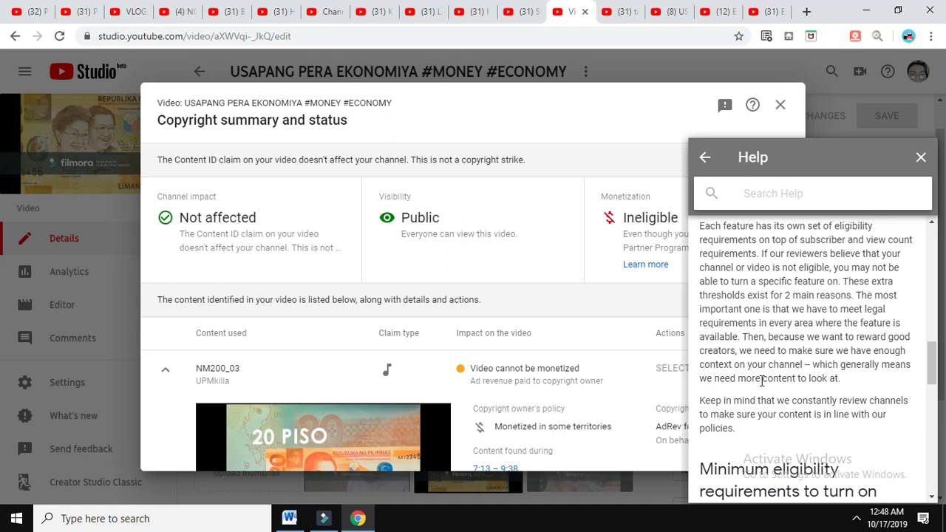
{"action": "scroll", "coordinate": [887, 373], "scroll_direction": "down", "scroll_amount": 1}
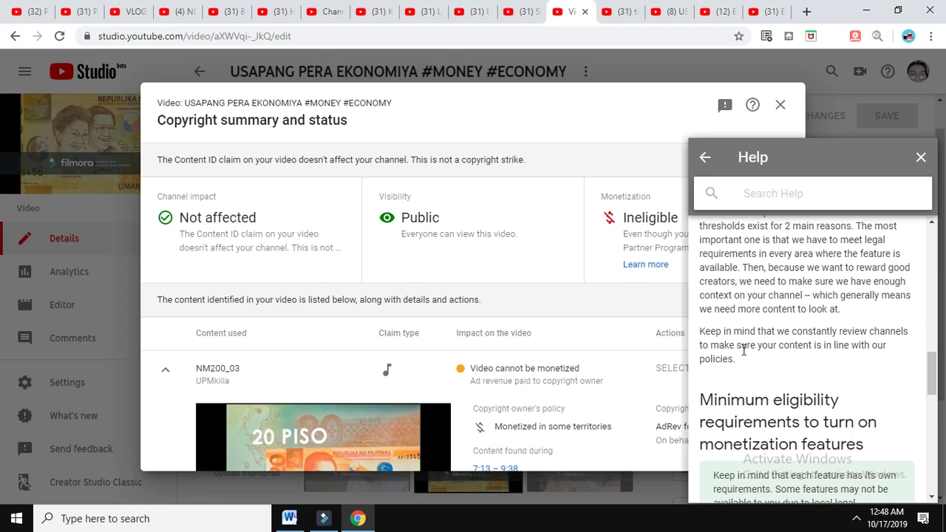
{"action": "scroll", "coordinate": [878, 380], "scroll_direction": "down", "scroll_amount": 2}
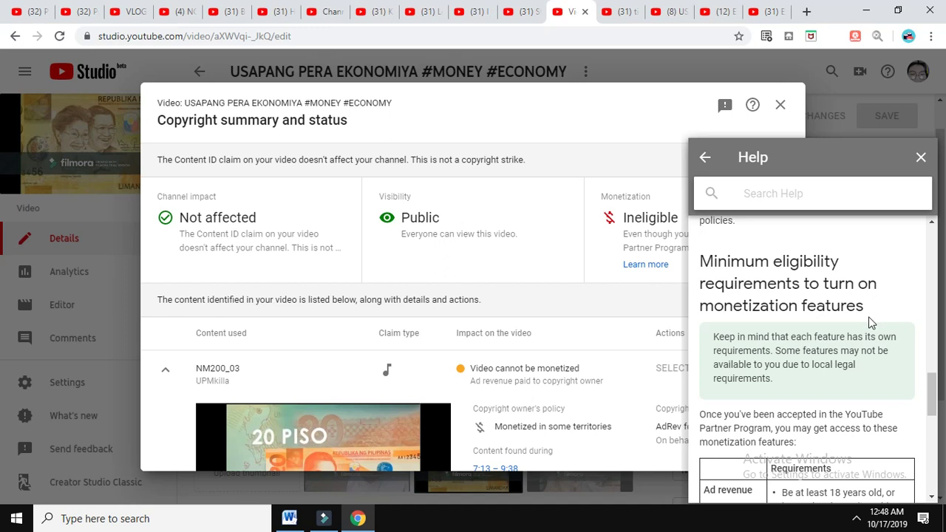
{"action": "scroll", "coordinate": [870, 322], "scroll_direction": "down", "scroll_amount": 1}
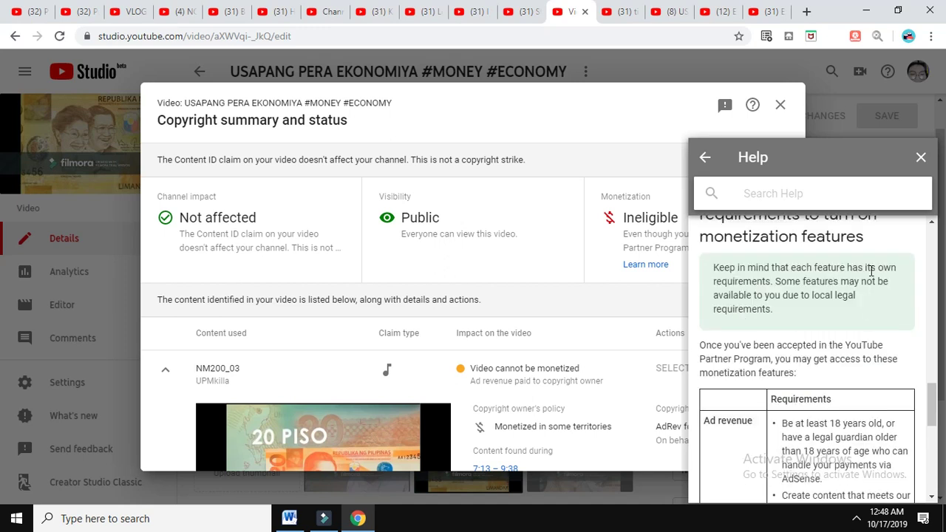
{"action": "scroll", "coordinate": [883, 299], "scroll_direction": "down", "scroll_amount": 2}
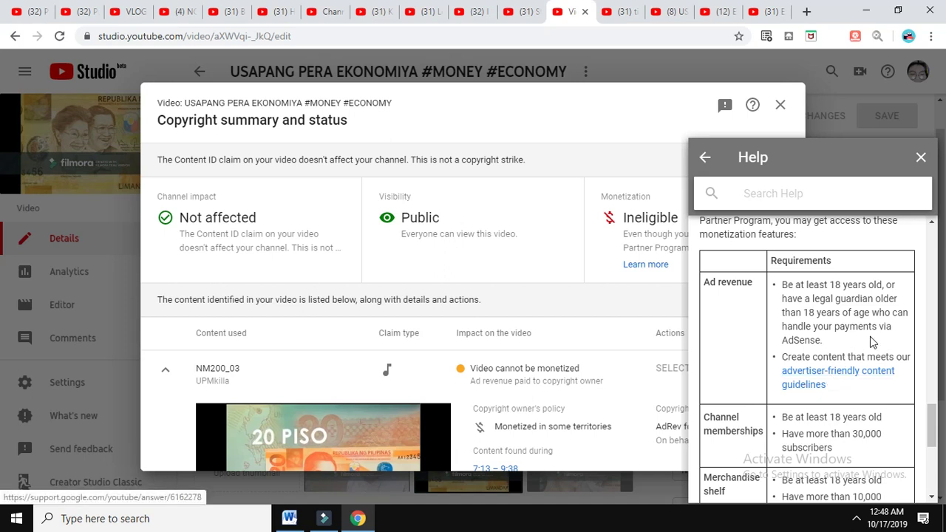
{"action": "scroll", "coordinate": [872, 342], "scroll_direction": "down", "scroll_amount": 1}
{"action": "scroll", "coordinate": [870, 341], "scroll_direction": "down", "scroll_amount": 1}
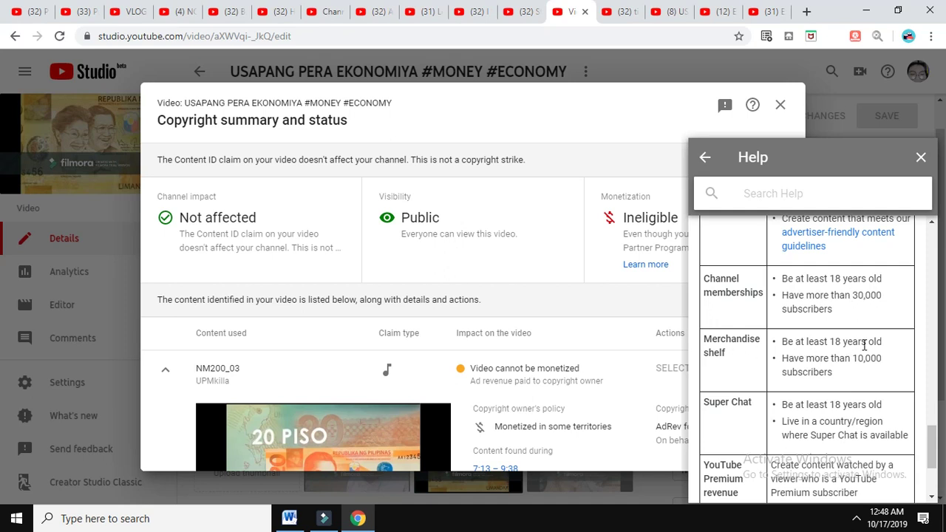
{"action": "scroll", "coordinate": [872, 343], "scroll_direction": "down", "scroll_amount": 1}
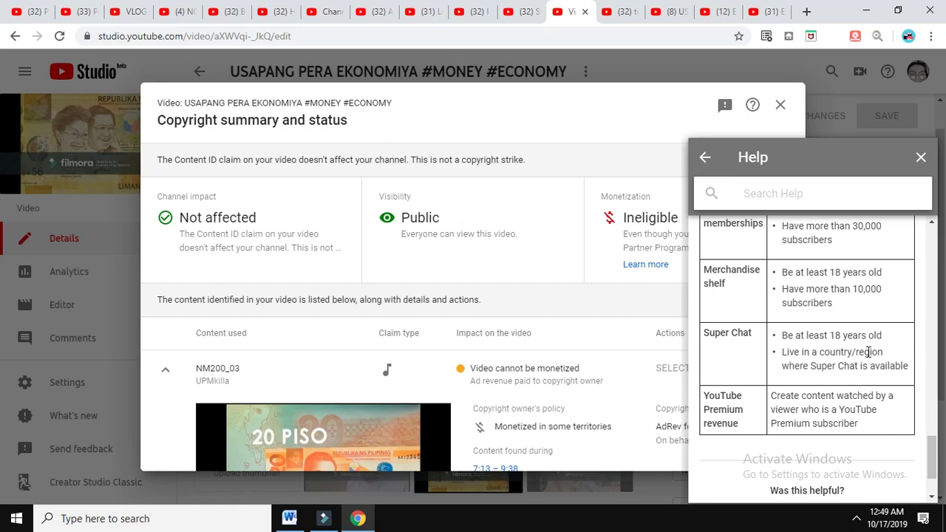
{"action": "scroll", "coordinate": [869, 352], "scroll_direction": "down", "scroll_amount": 1}
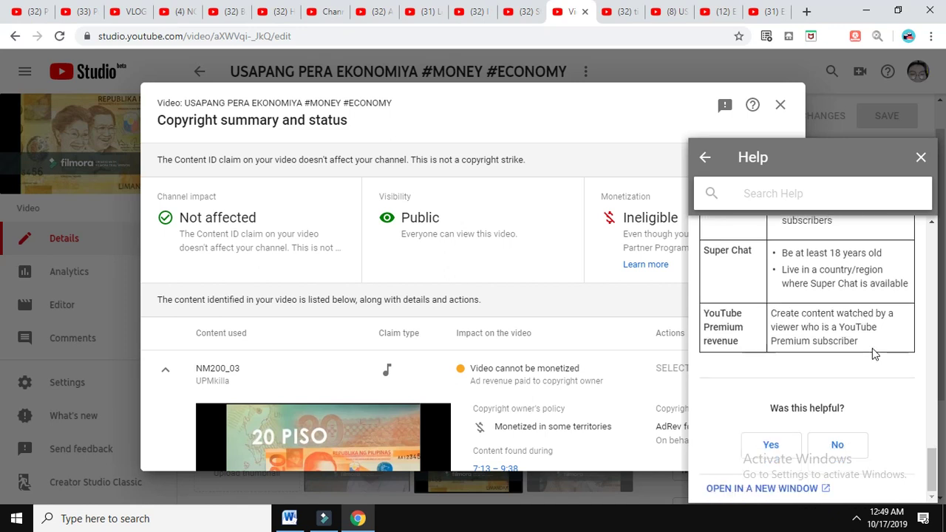
{"action": "scroll", "coordinate": [872, 350], "scroll_direction": "up", "scroll_amount": 3}
{"action": "scroll", "coordinate": [872, 350], "scroll_direction": "up", "scroll_amount": 15}
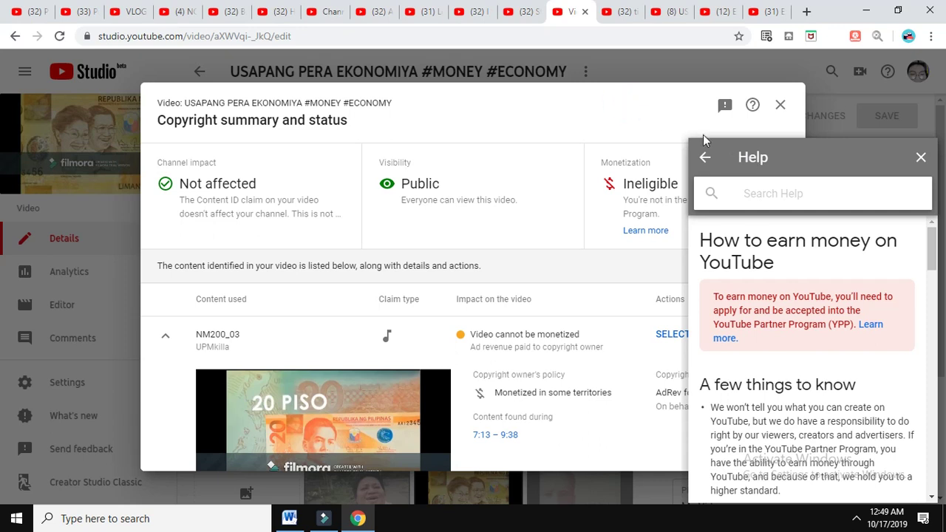
Step: Return to the previous help article, move the Help window clear of the copyright summary, and view the actions available for the NM200_03 claim
{"action": "left_click", "coordinate": [705, 158]}
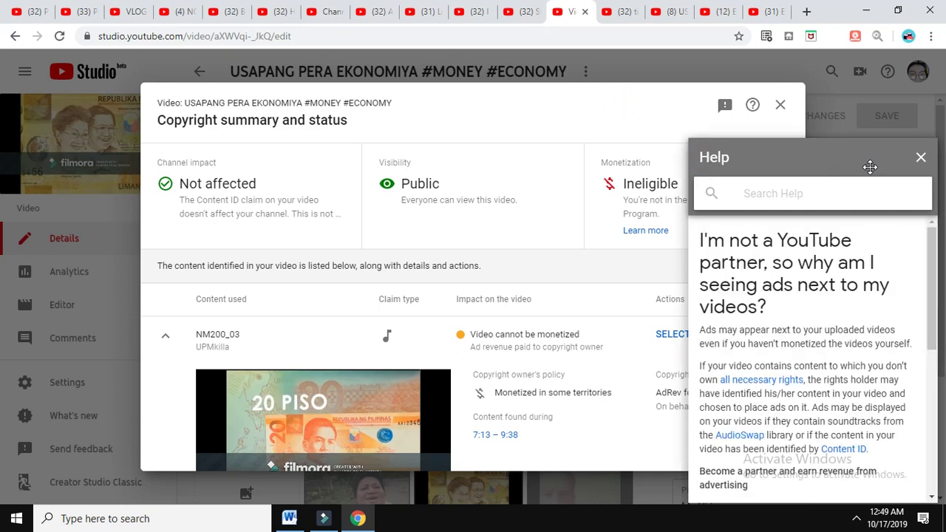
{"action": "left_click_drag", "start_coordinate": [862, 161], "coordinate": [880, 485]}
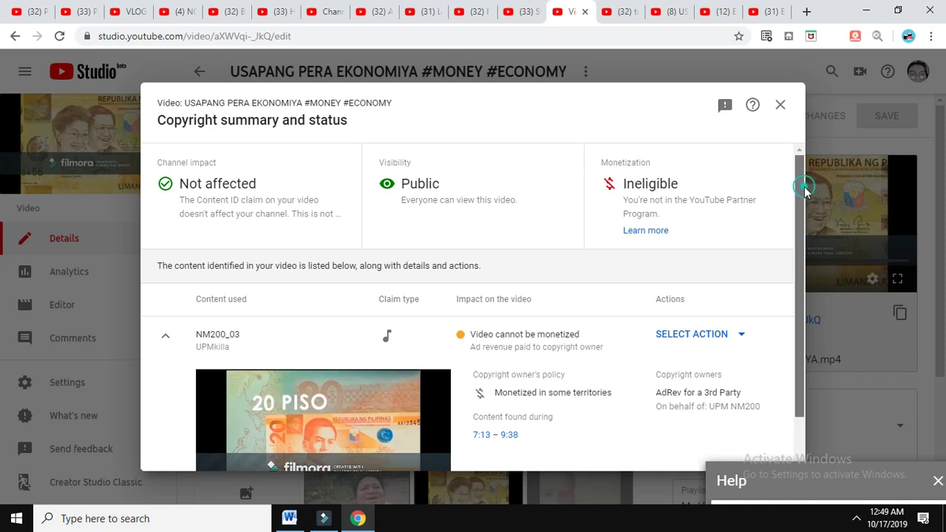
{"action": "left_click_drag", "start_coordinate": [804, 188], "coordinate": [805, 238]}
{"action": "left_click", "coordinate": [722, 281]}
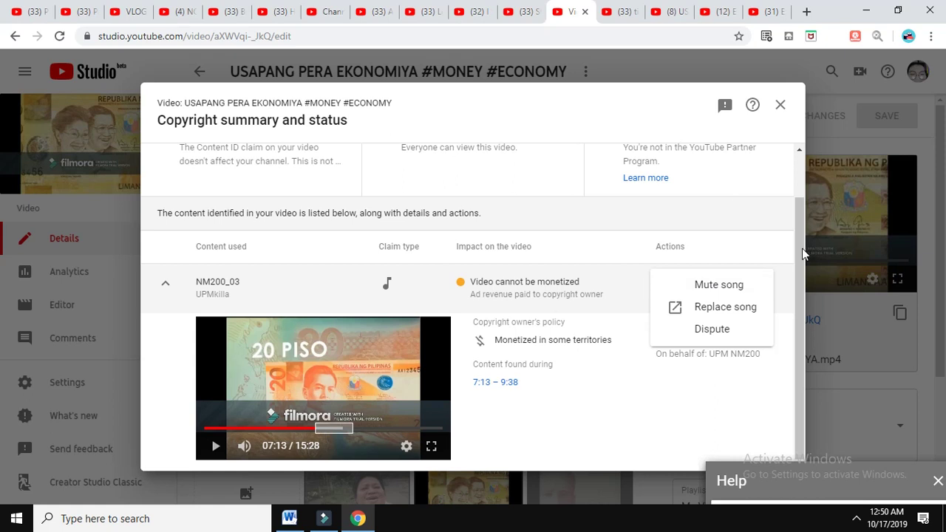
{"action": "left_click", "coordinate": [745, 214]}
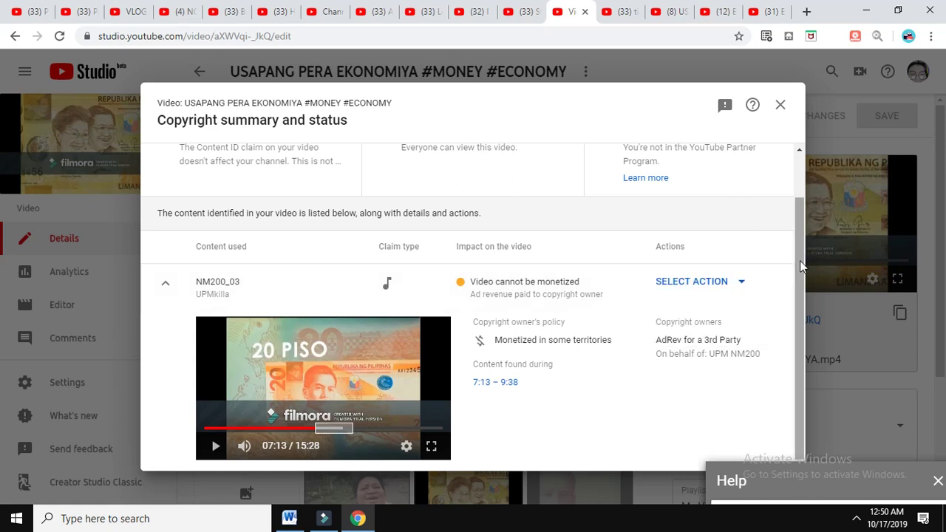
Step: Review the video's monetization status and the NM200_03 claim's impact, and list the claim's available actions again
{"action": "scroll", "coordinate": [802, 266], "scroll_direction": "up", "scroll_amount": 2}
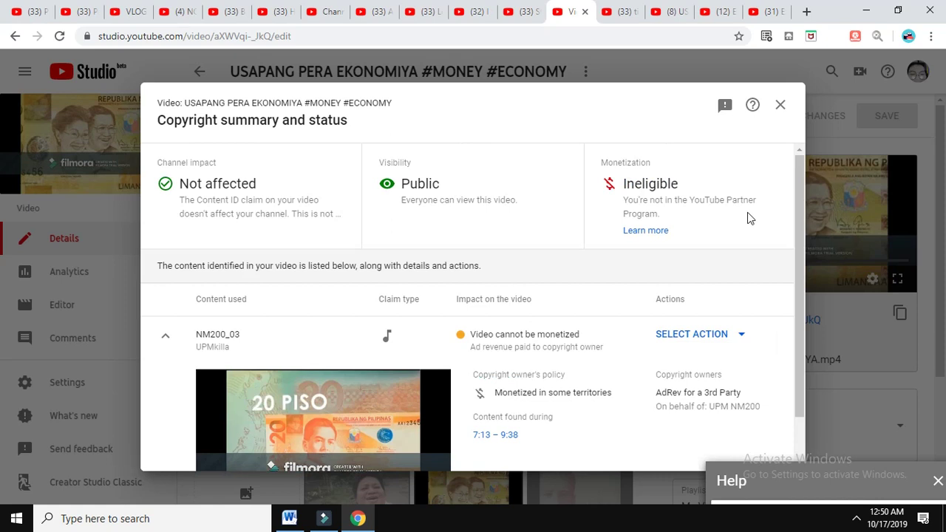
{"action": "left_click_drag", "start_coordinate": [799, 172], "coordinate": [799, 227]}
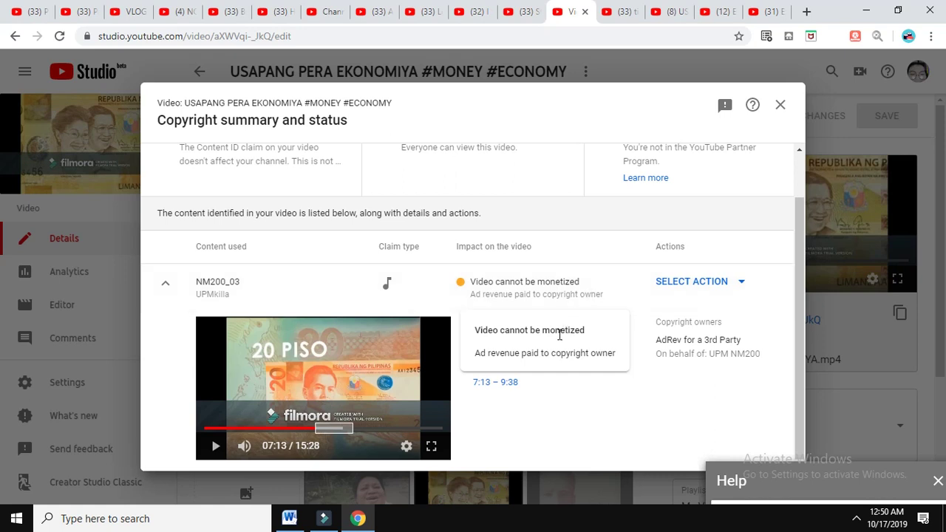
{"action": "left_click", "coordinate": [588, 415]}
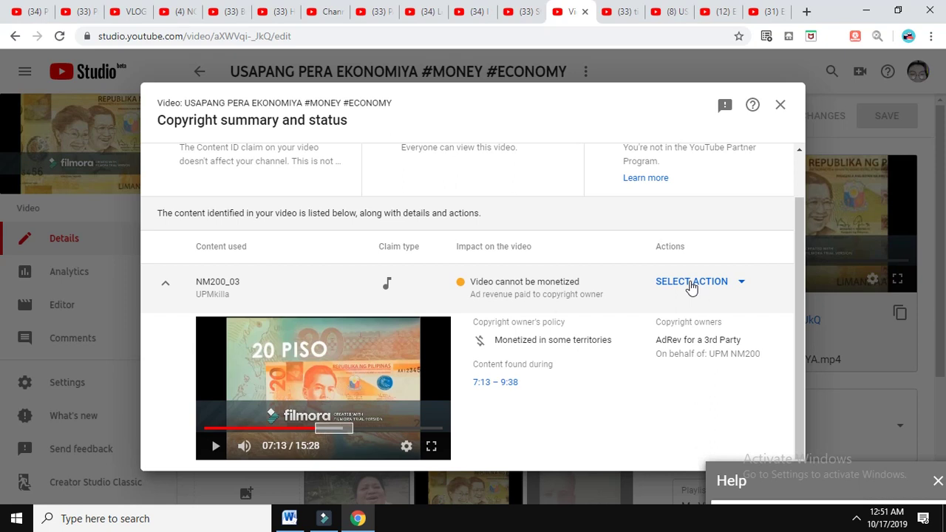
{"action": "left_click", "coordinate": [741, 285]}
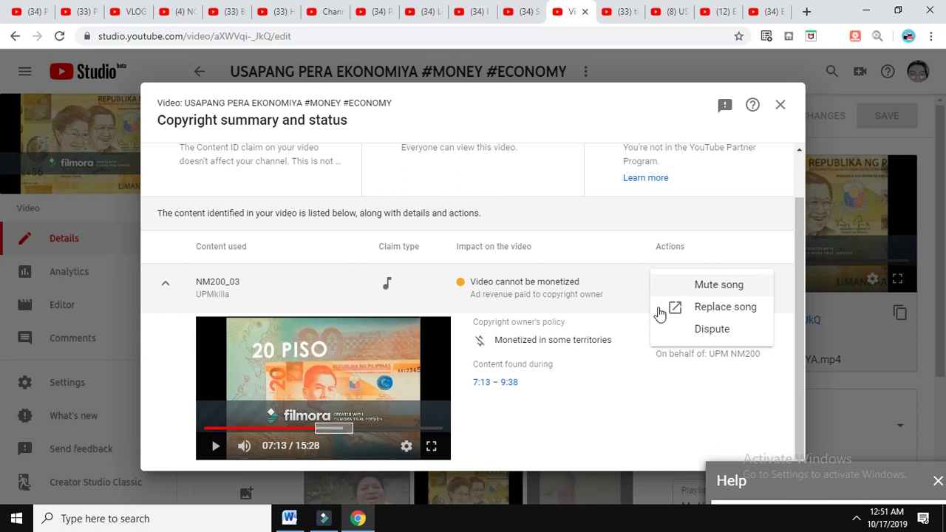
{"action": "left_click", "coordinate": [577, 431]}
{"action": "scroll", "coordinate": [614, 371], "scroll_direction": "up", "scroll_amount": 1}
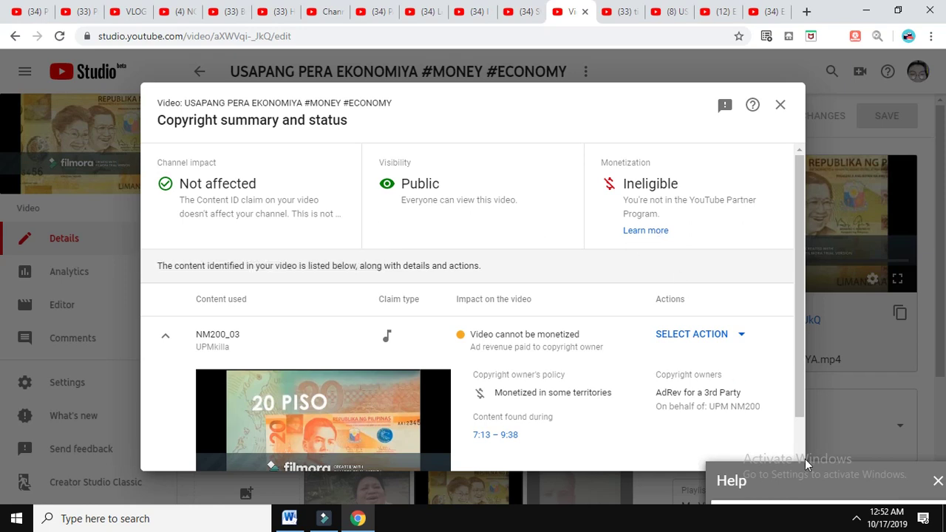
Step: Bring the Help window back into full view and reread the article on ads beside non-partner videos
{"action": "left_click_drag", "start_coordinate": [805, 471], "coordinate": [701, 141]}
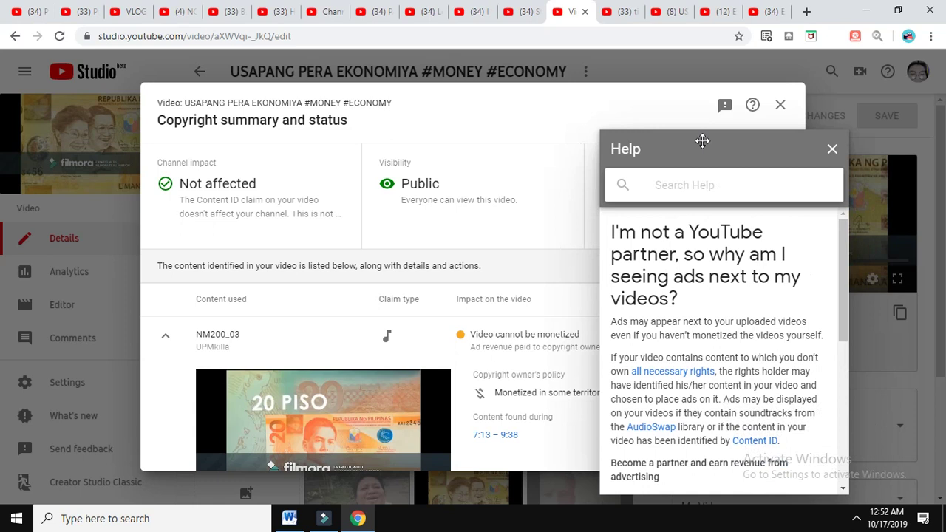
{"action": "left_click_drag", "start_coordinate": [843, 281], "coordinate": [844, 218]}
{"action": "scroll", "coordinate": [810, 306], "scroll_direction": "down", "scroll_amount": 5}
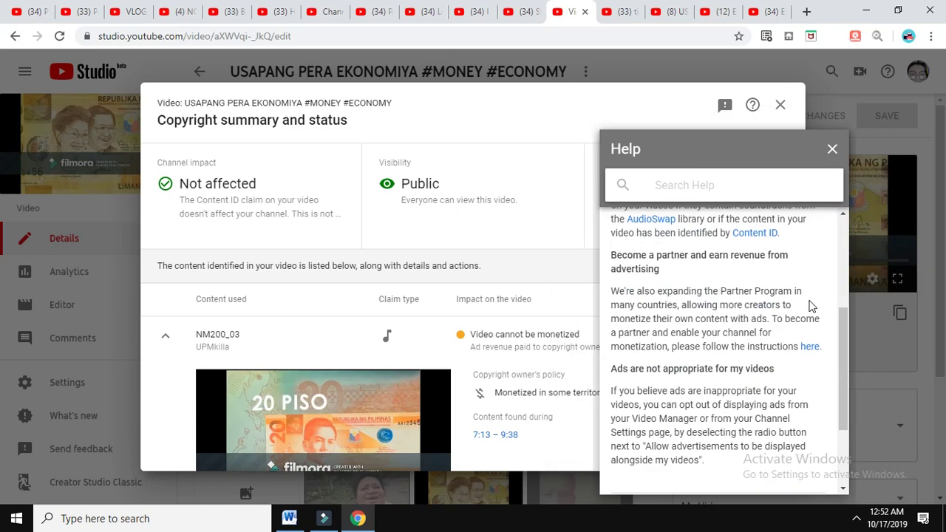
{"action": "scroll", "coordinate": [811, 306], "scroll_direction": "up", "scroll_amount": 5}
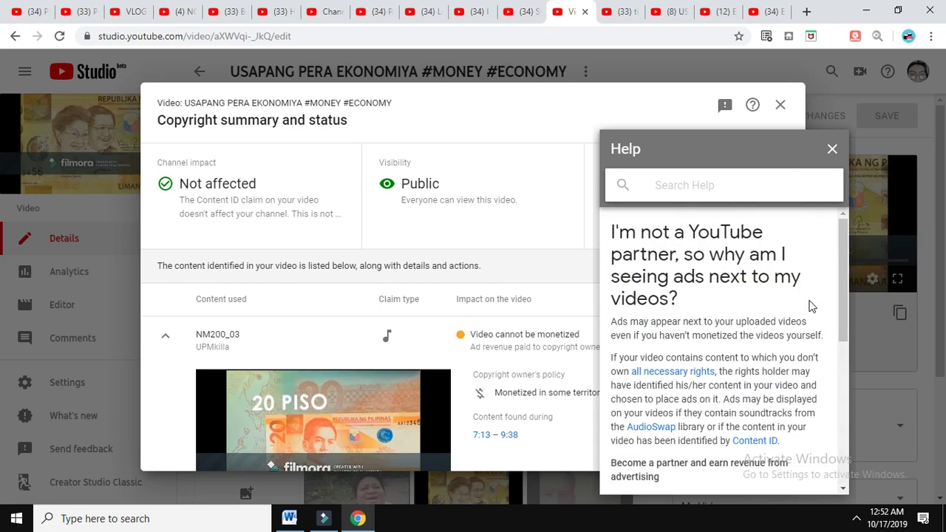
{"action": "scroll", "coordinate": [810, 306], "scroll_direction": "down", "scroll_amount": 2}
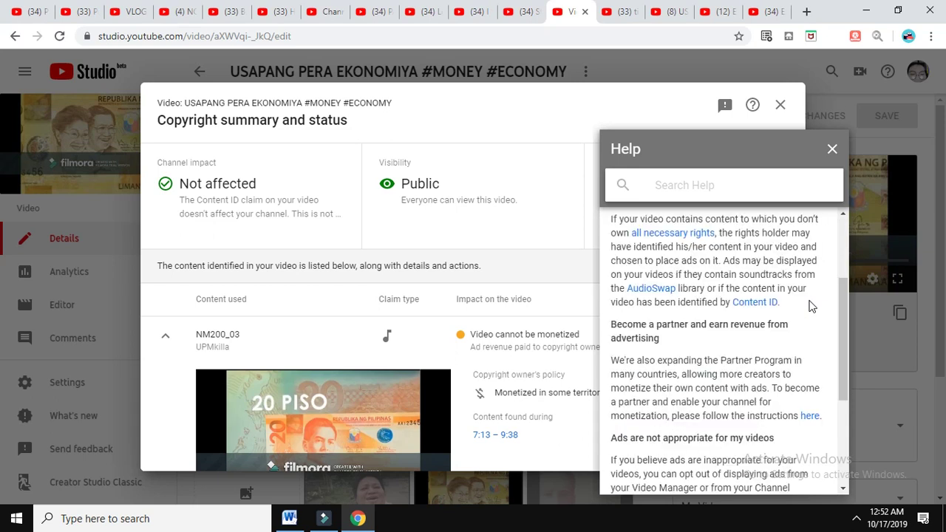
Step: Open the article's linked partner instructions and, from there, the YouTube Partner Program overview, application checklist and FAQs
{"action": "left_click", "coordinate": [810, 418]}
{"action": "left_click", "coordinate": [786, 319]}
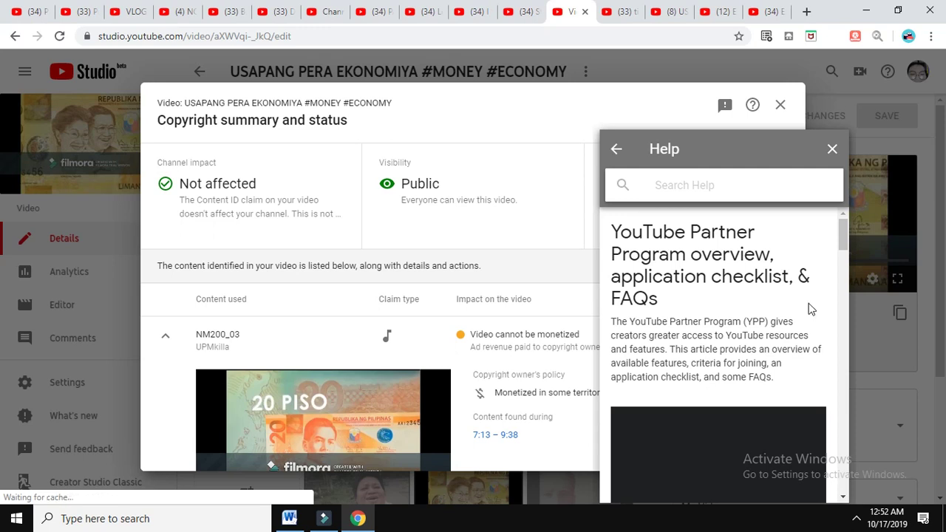
{"action": "scroll", "coordinate": [810, 309], "scroll_direction": "down", "scroll_amount": 2}
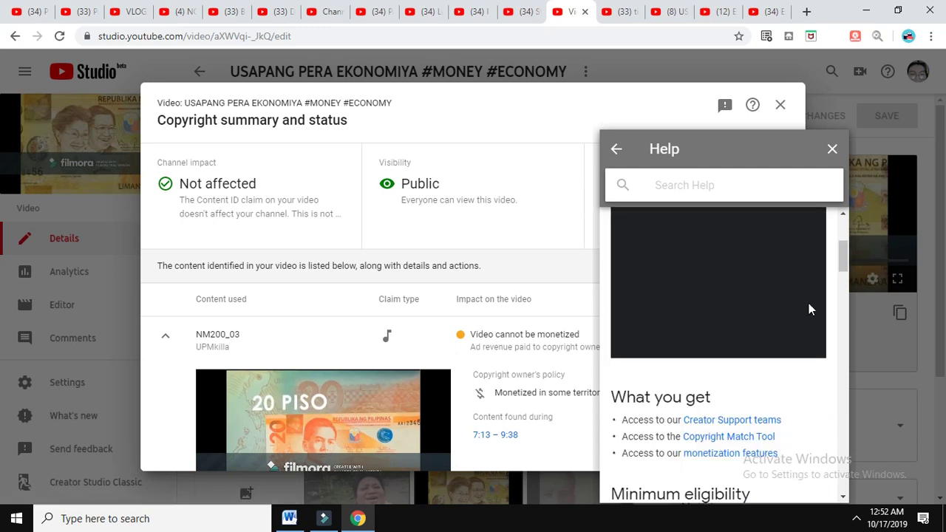
Step: Read the Partner Program benefits and the minimum eligibility requirements to join in the Help article
{"action": "scroll", "coordinate": [809, 309], "scroll_direction": "down", "scroll_amount": 2}
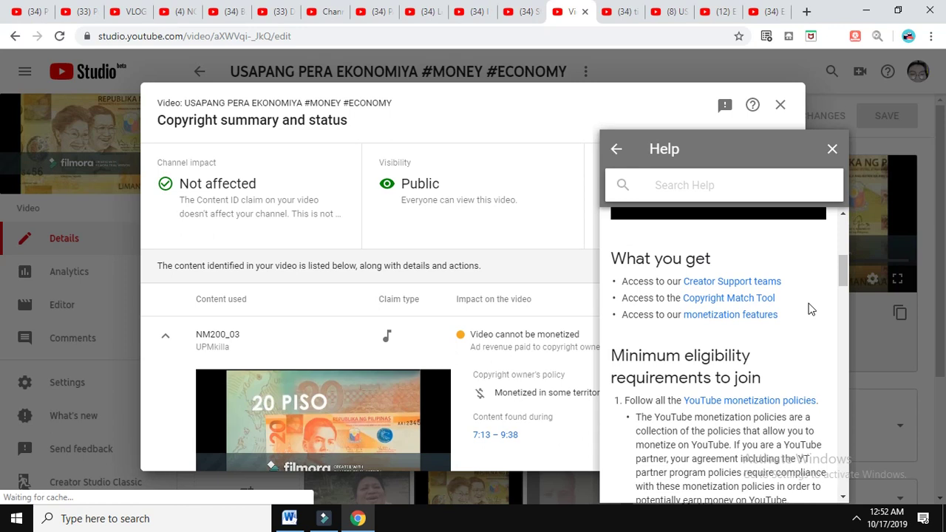
{"action": "scroll", "coordinate": [810, 308], "scroll_direction": "down", "scroll_amount": 2}
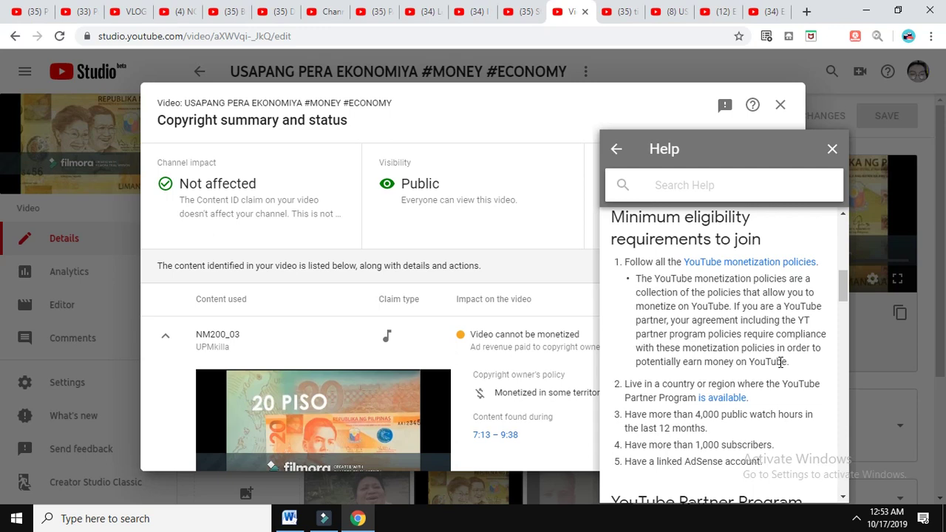
{"action": "scroll", "coordinate": [780, 361], "scroll_direction": "down", "scroll_amount": 1}
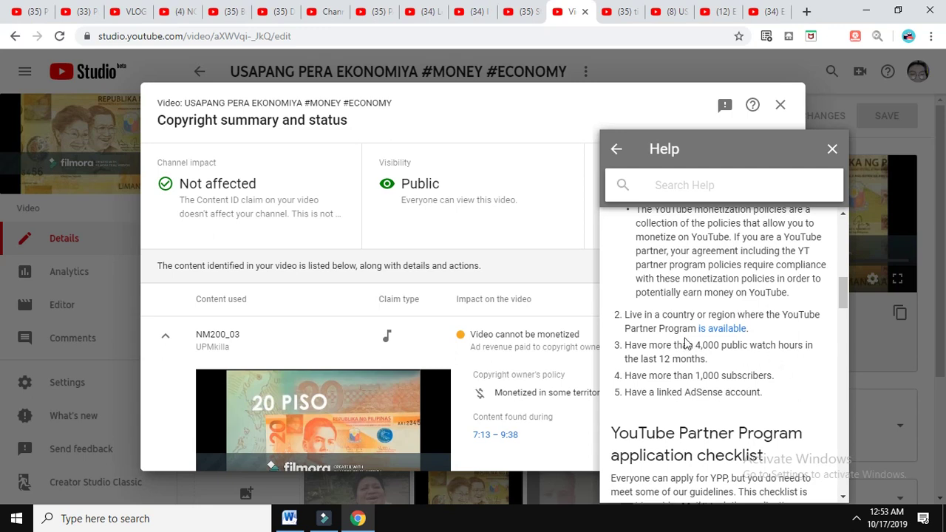
{"action": "scroll", "coordinate": [709, 353], "scroll_direction": "up", "scroll_amount": 2}
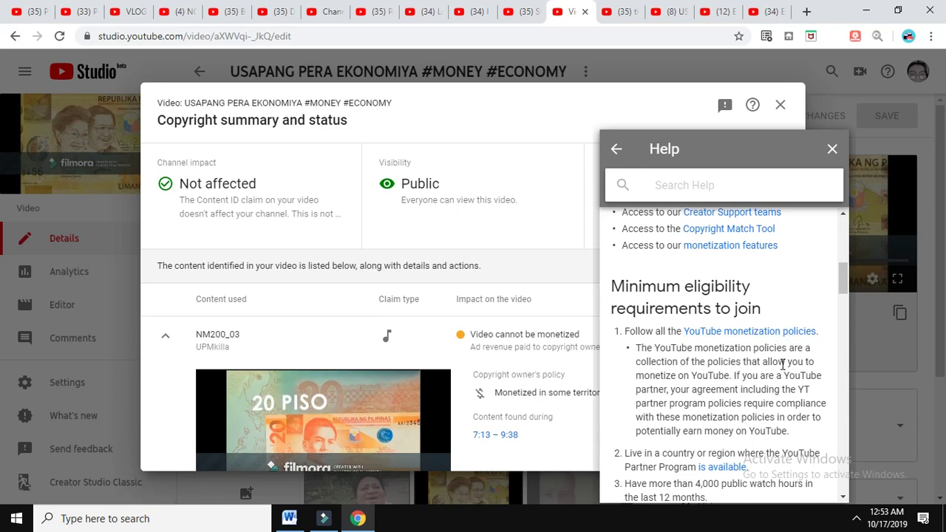
{"action": "scroll", "coordinate": [783, 363], "scroll_direction": "down", "scroll_amount": 1}
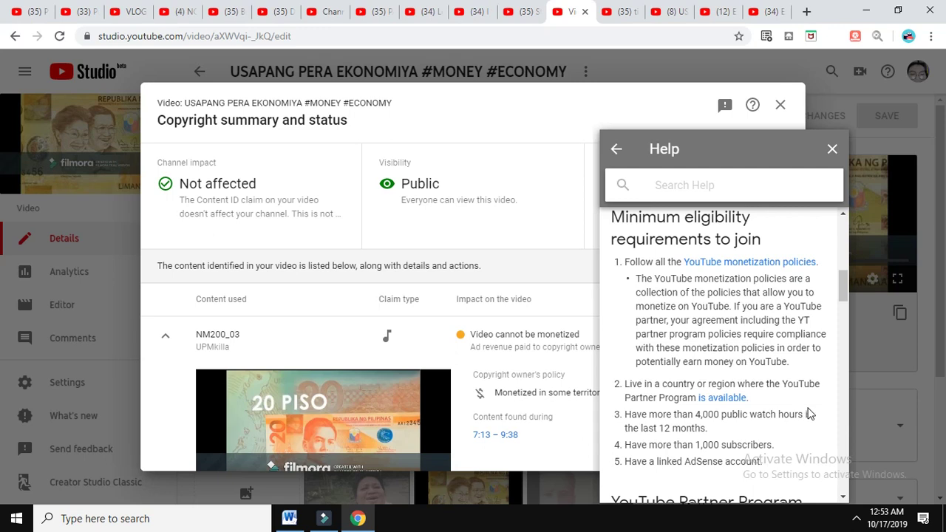
{"action": "scroll", "coordinate": [810, 418], "scroll_direction": "down", "scroll_amount": 1}
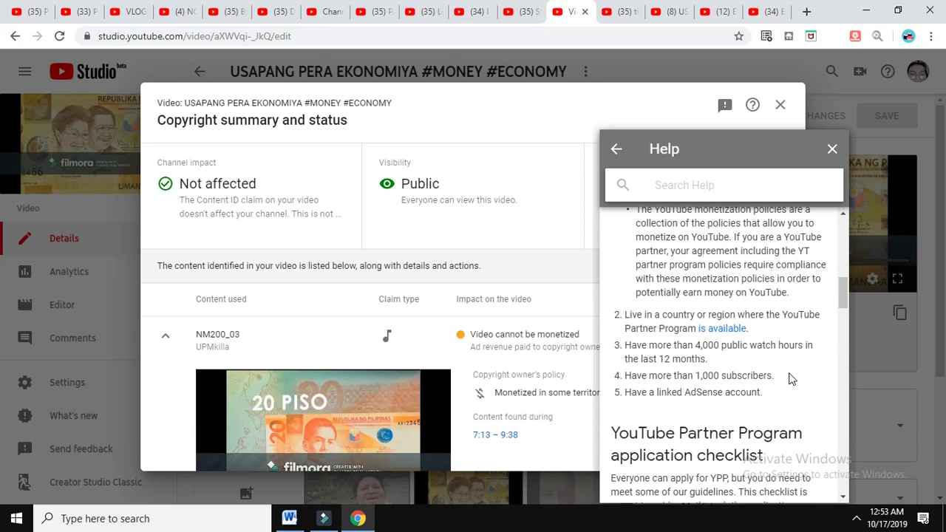
Step: Read the YouTube Partner Program application checklist, from following channel policies through applying and getting reviewed
{"action": "scroll", "coordinate": [791, 379], "scroll_direction": "down", "scroll_amount": 2}
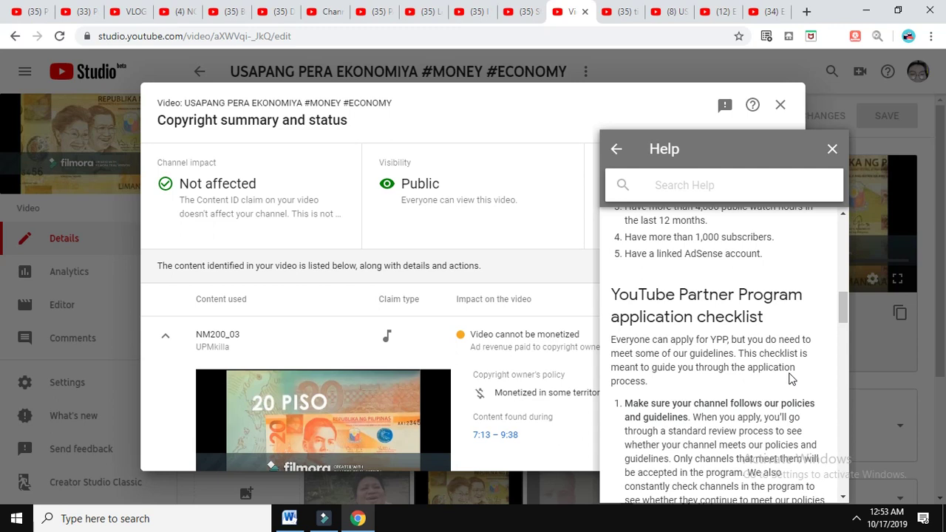
{"action": "scroll", "coordinate": [791, 379], "scroll_direction": "down", "scroll_amount": 2}
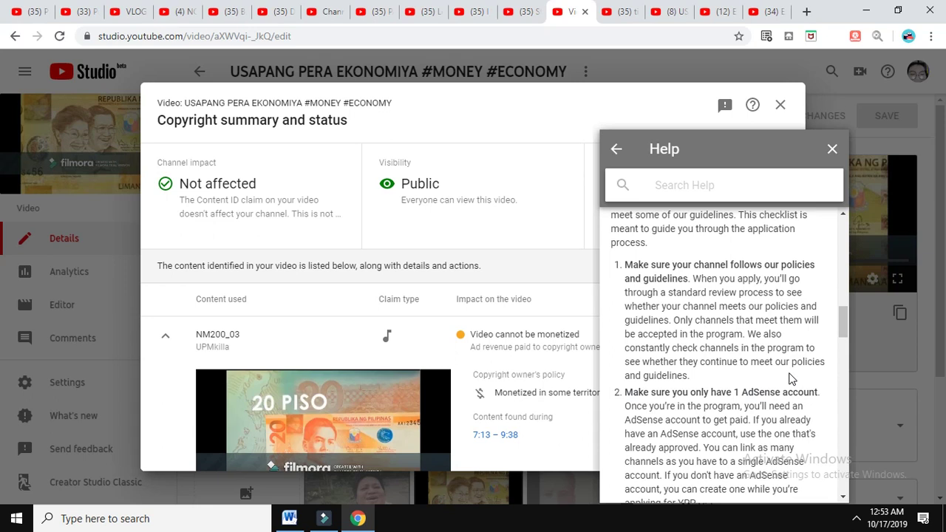
{"action": "scroll", "coordinate": [790, 378], "scroll_direction": "down", "scroll_amount": 1}
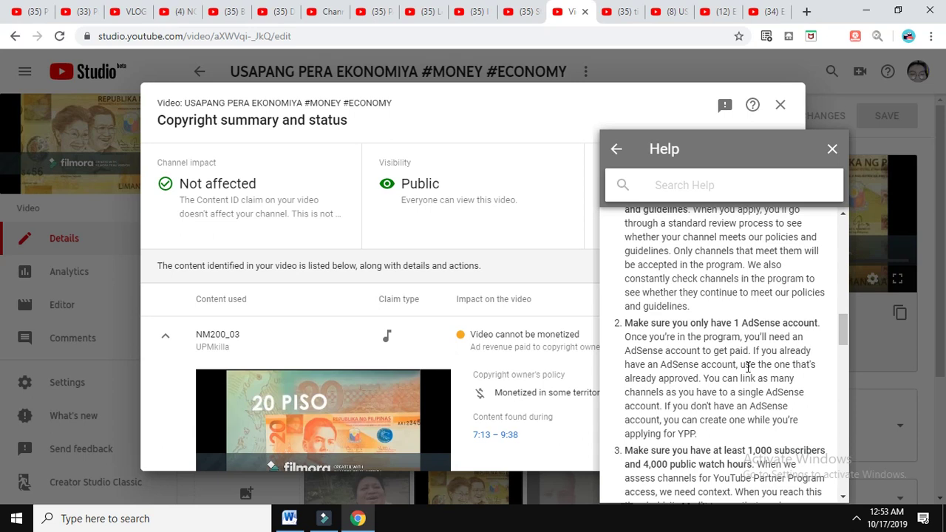
{"action": "scroll", "coordinate": [748, 367], "scroll_direction": "down", "scroll_amount": 2}
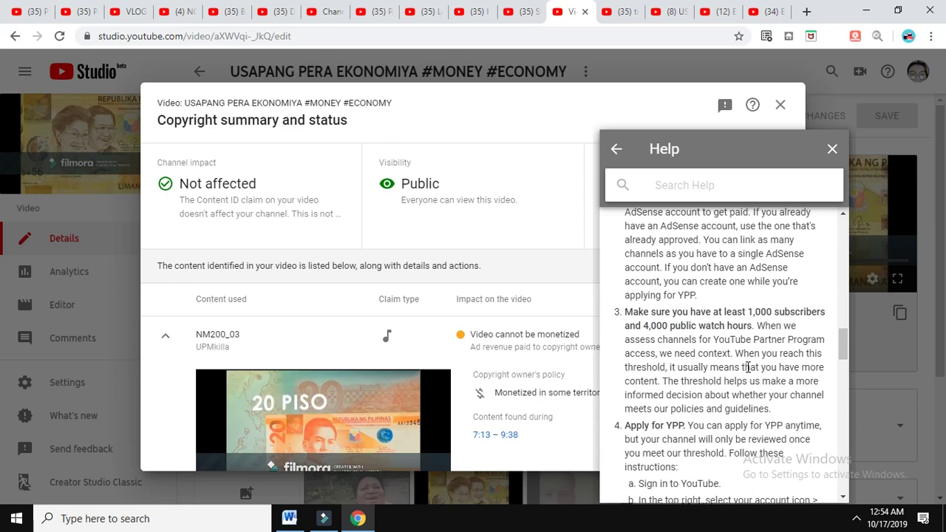
{"action": "scroll", "coordinate": [748, 367], "scroll_direction": "down", "scroll_amount": 1}
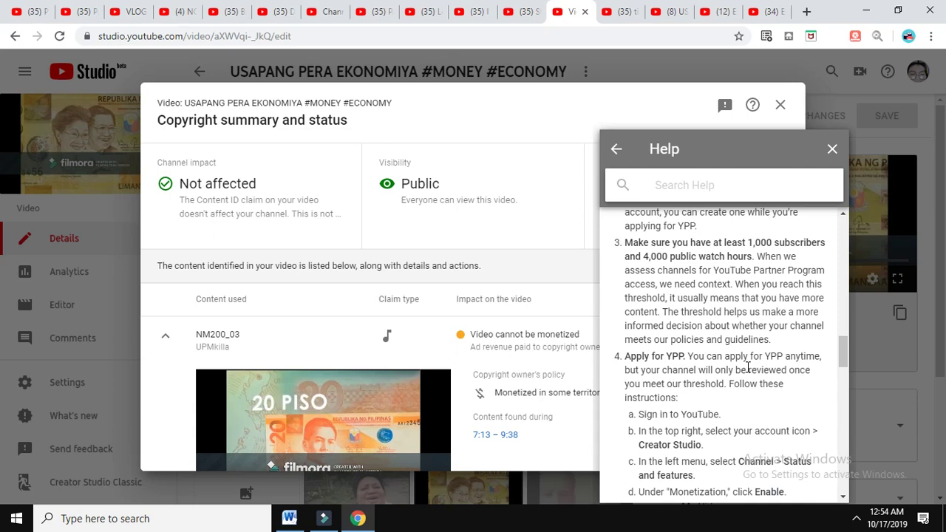
{"action": "scroll", "coordinate": [748, 367], "scroll_direction": "down", "scroll_amount": 1}
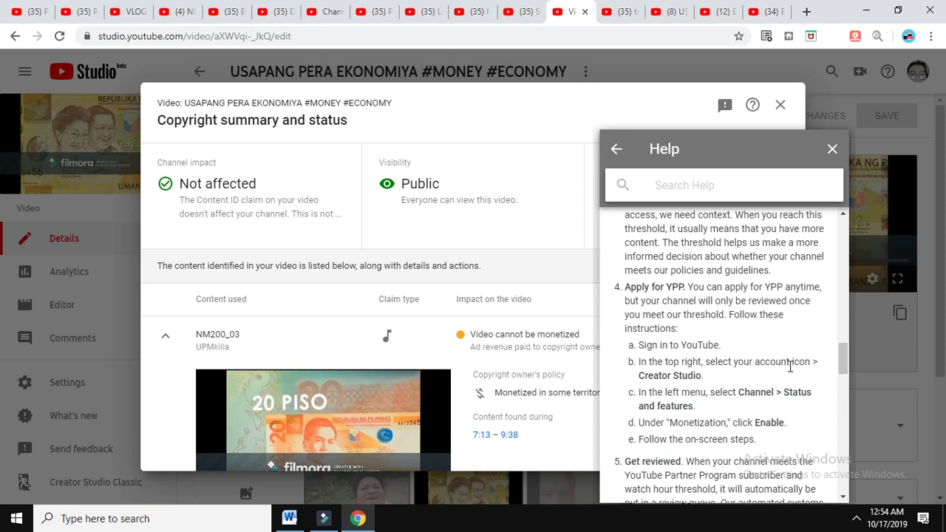
{"action": "scroll", "coordinate": [789, 366], "scroll_direction": "down", "scroll_amount": 1}
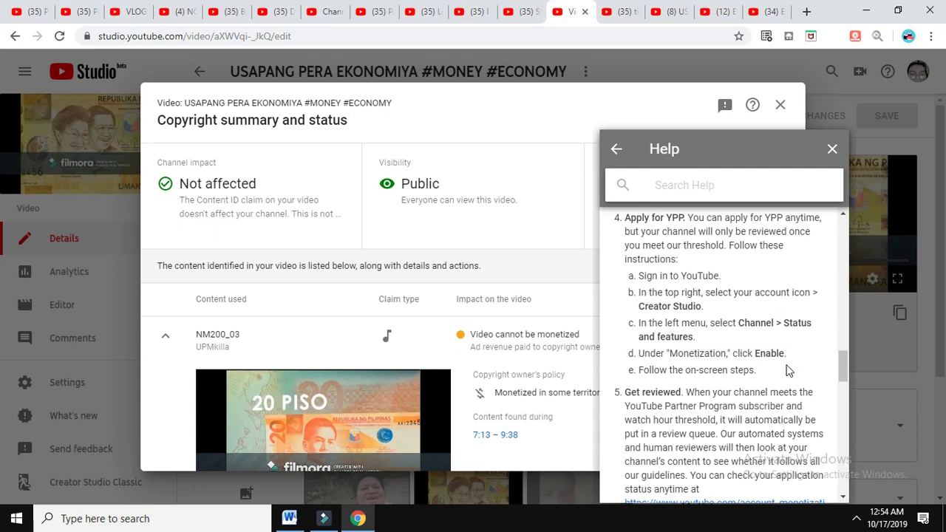
{"action": "scroll", "coordinate": [788, 370], "scroll_direction": "down", "scroll_amount": 1}
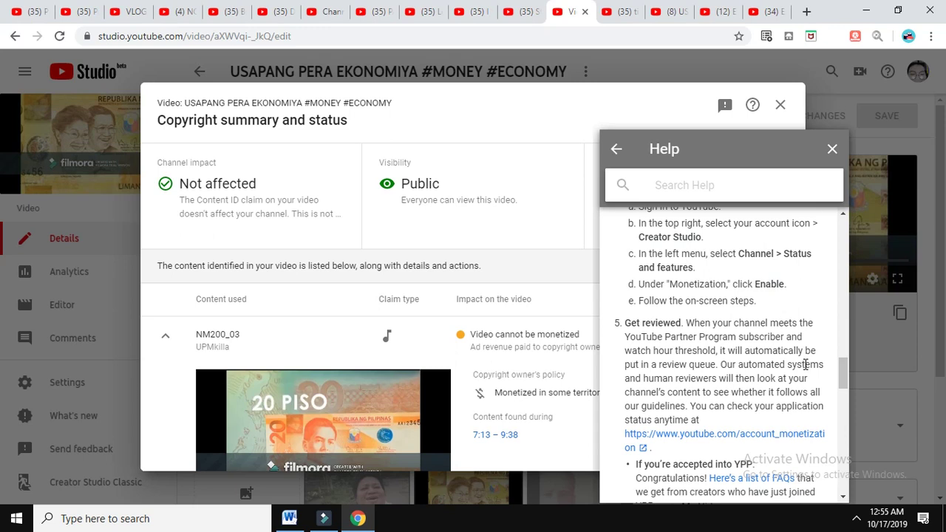
Step: Open the checklist's account_monetization link for checking the application status in a separate browser tab
{"action": "scroll", "coordinate": [806, 364], "scroll_direction": "down", "scroll_amount": 1}
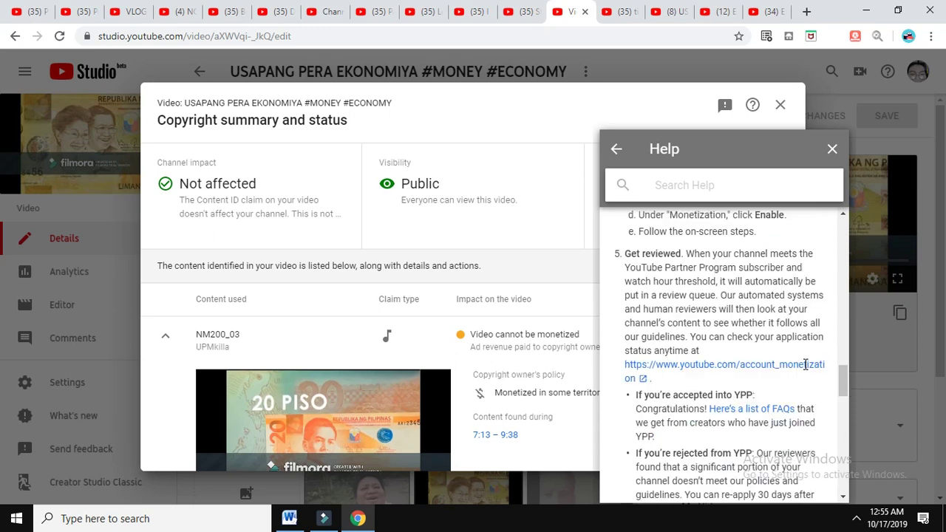
{"action": "right_click", "coordinate": [722, 365]}
{"action": "key", "text": "Escape"}
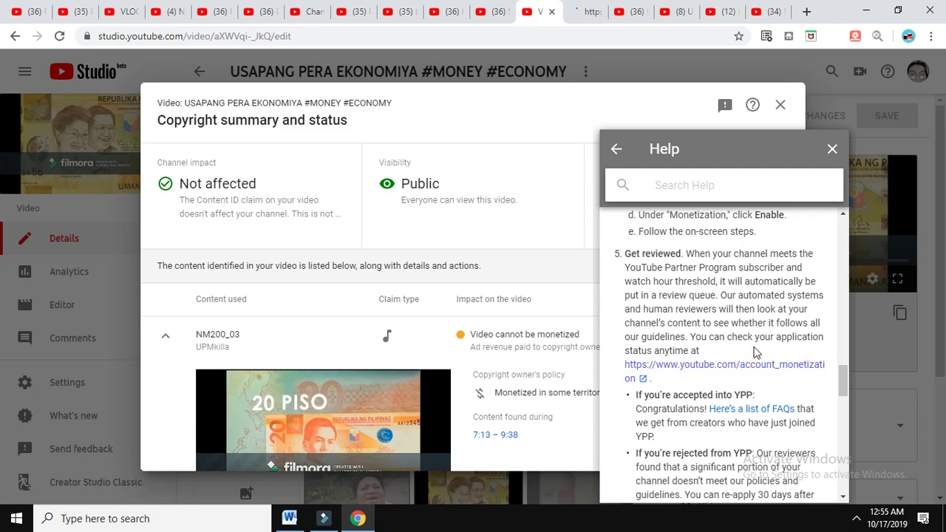
Step: Read the guidance for accepted and rejected channels, the review process section and the start of the application FAQs
{"action": "scroll", "coordinate": [755, 353], "scroll_direction": "down", "scroll_amount": 2}
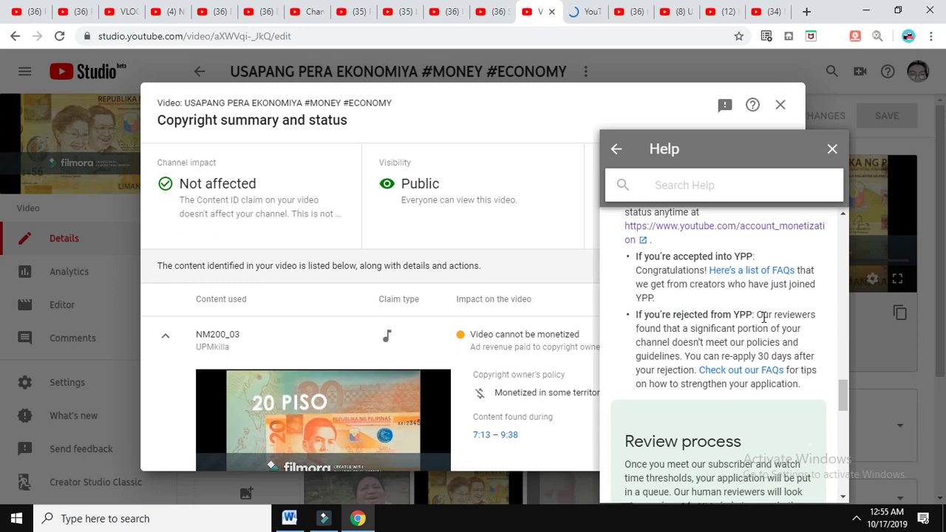
{"action": "scroll", "coordinate": [763, 317], "scroll_direction": "down", "scroll_amount": 3}
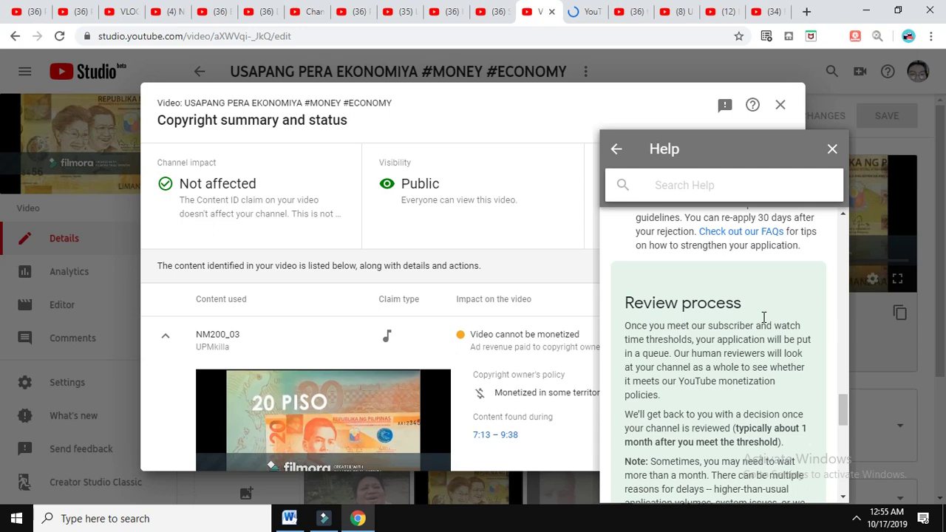
{"action": "scroll", "coordinate": [764, 317], "scroll_direction": "down", "scroll_amount": 1}
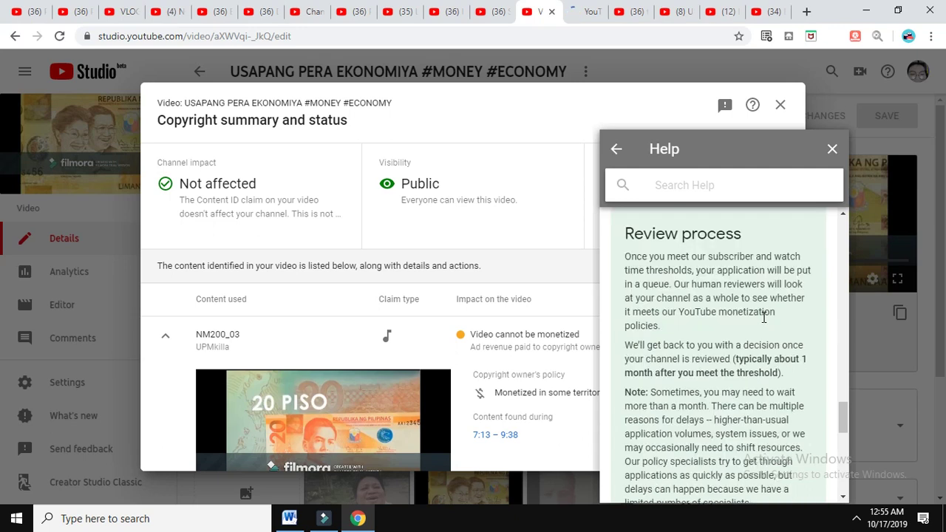
{"action": "scroll", "coordinate": [764, 317], "scroll_direction": "down", "scroll_amount": 3}
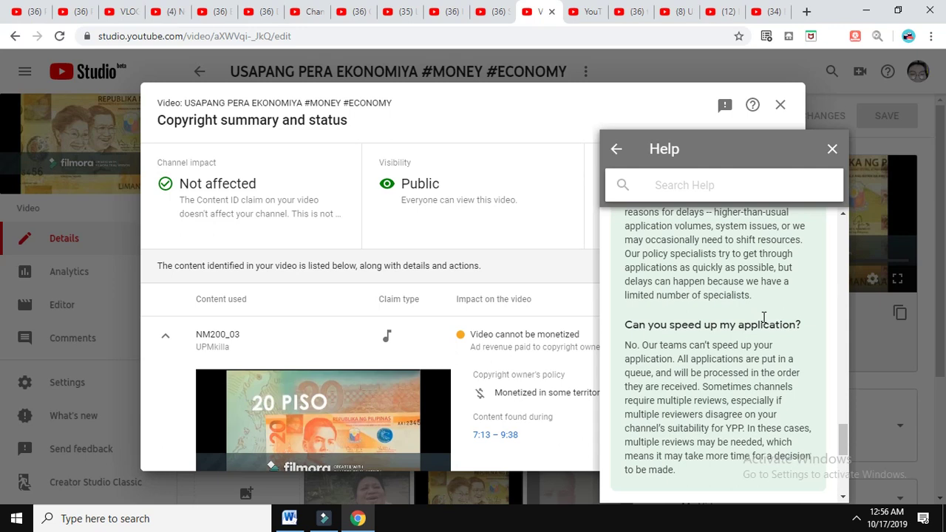
{"action": "scroll", "coordinate": [764, 317], "scroll_direction": "down", "scroll_amount": 2}
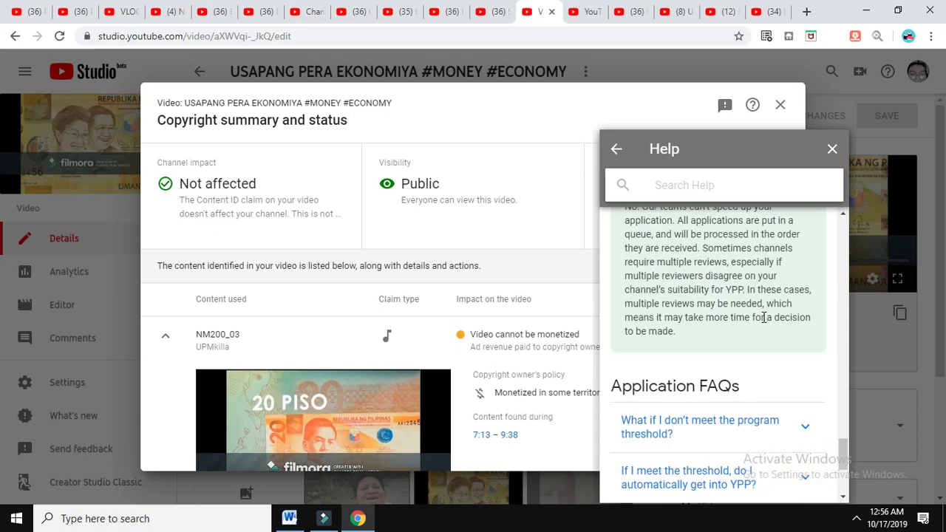
{"action": "scroll", "coordinate": [763, 317], "scroll_direction": "up", "scroll_amount": 7}
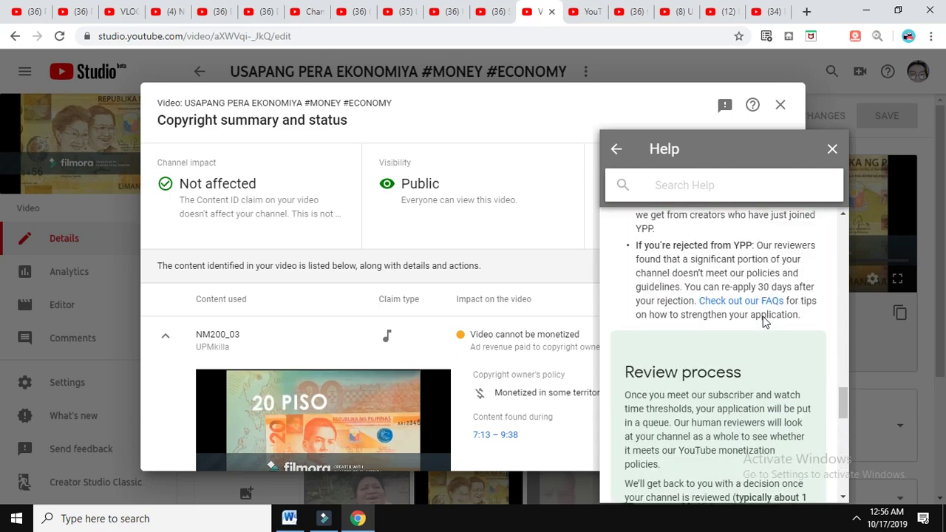
Step: Close the Help window over the copyright summary and switch to the opened account monetization page
{"action": "left_click", "coordinate": [832, 150]}
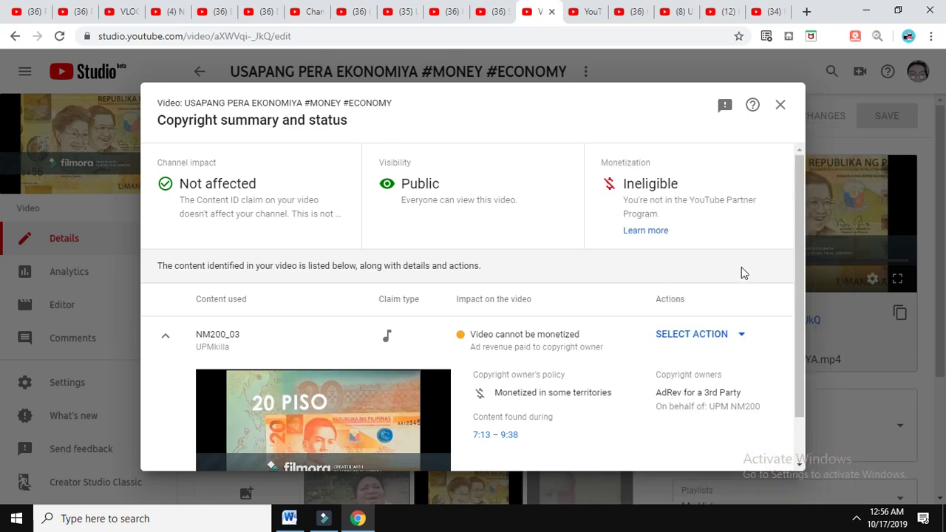
{"action": "left_click", "coordinate": [591, 20]}
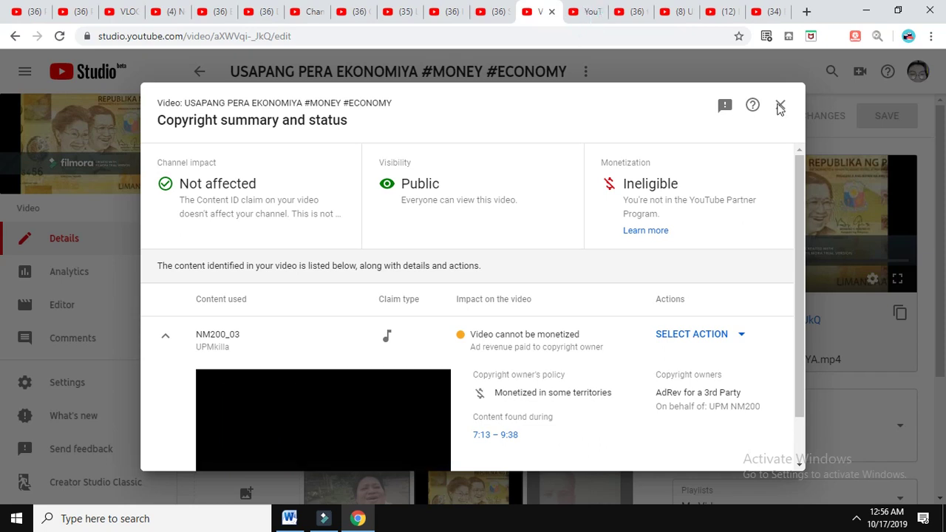
{"action": "left_click", "coordinate": [584, 12]}
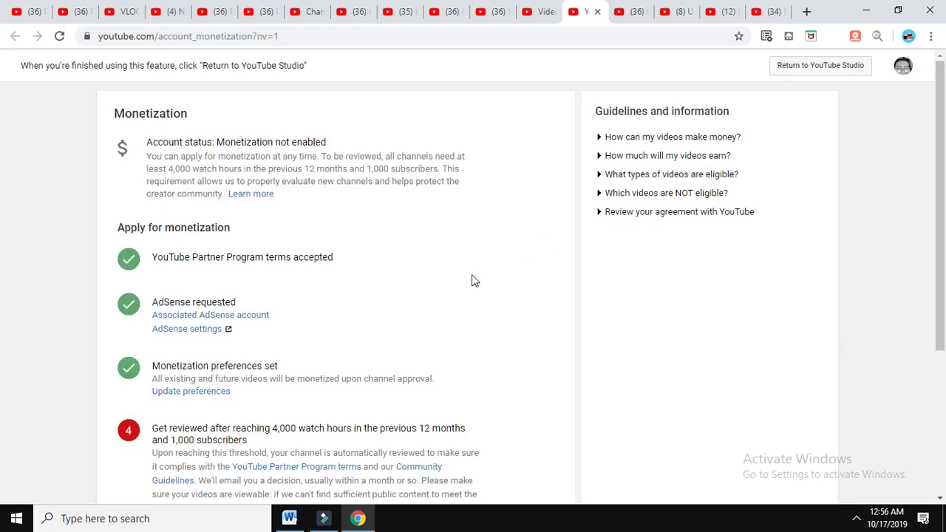
Step: Examine the channel's monetization status, the application stages, and its watch hours and subscribers against the review thresholds
{"action": "scroll", "coordinate": [445, 296], "scroll_direction": "down", "scroll_amount": 1}
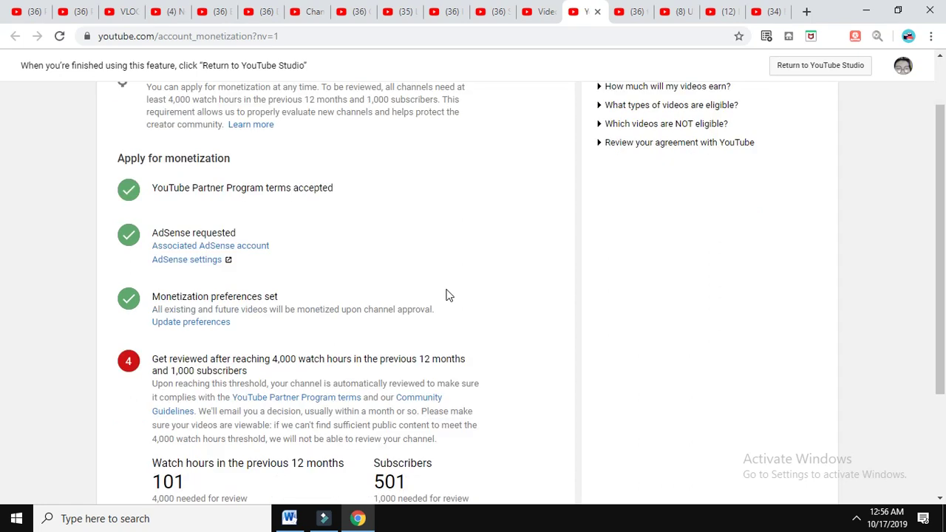
{"action": "scroll", "coordinate": [446, 296], "scroll_direction": "down", "scroll_amount": 1}
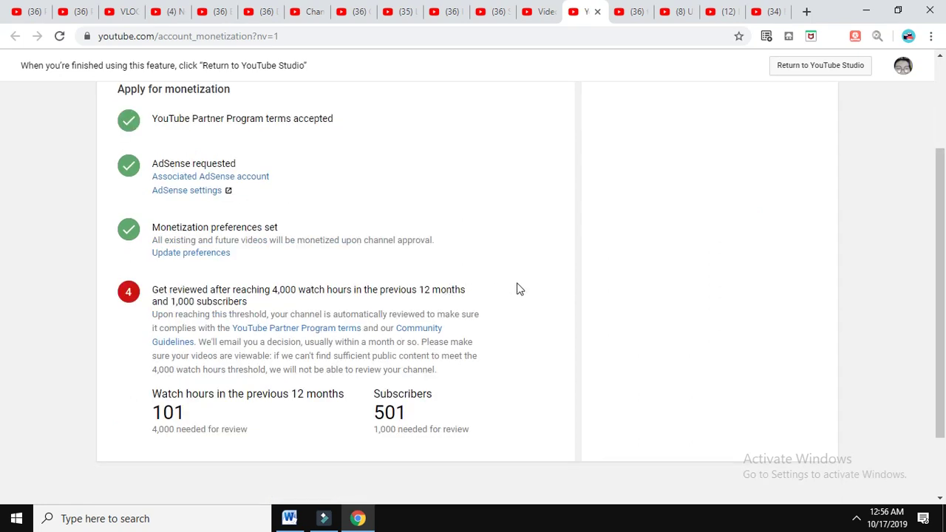
{"action": "scroll", "coordinate": [519, 289], "scroll_direction": "up", "scroll_amount": 1}
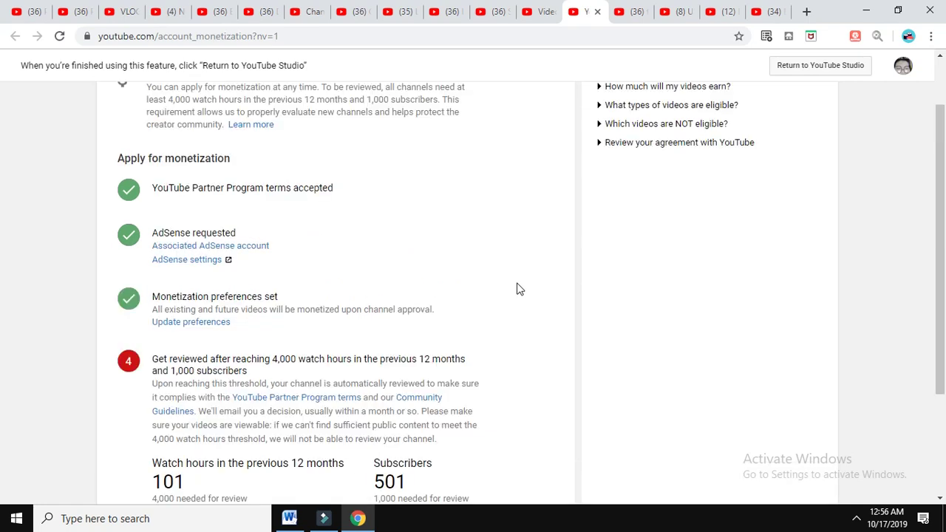
{"action": "scroll", "coordinate": [520, 289], "scroll_direction": "down", "scroll_amount": 1}
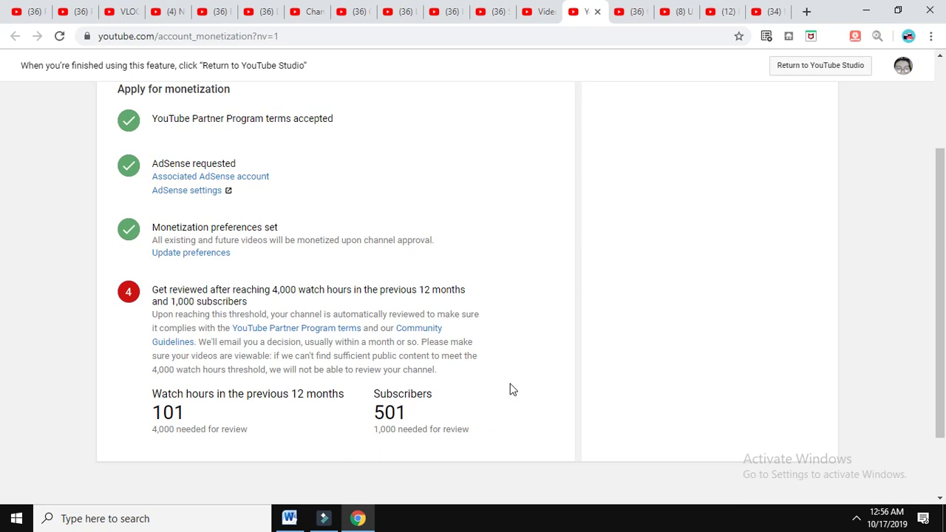
{"action": "scroll", "coordinate": [509, 390], "scroll_direction": "up", "scroll_amount": 3}
{"action": "scroll", "coordinate": [510, 389], "scroll_direction": "down", "scroll_amount": 1}
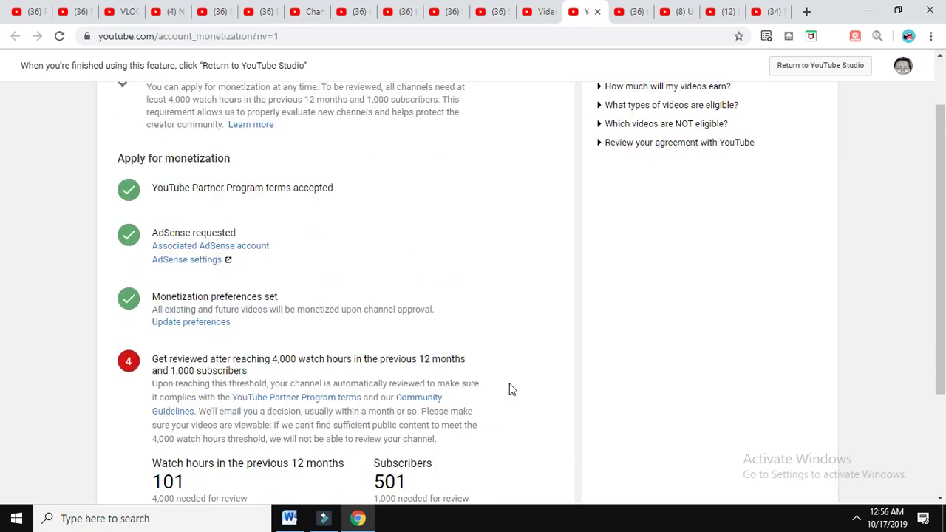
{"action": "scroll", "coordinate": [510, 389], "scroll_direction": "down", "scroll_amount": 2}
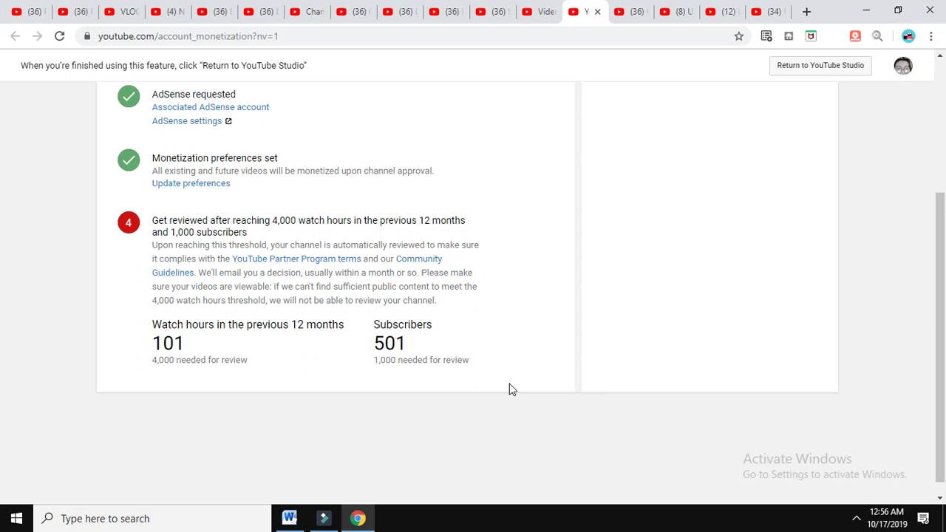
{"action": "scroll", "coordinate": [511, 389], "scroll_direction": "up", "scroll_amount": 2}
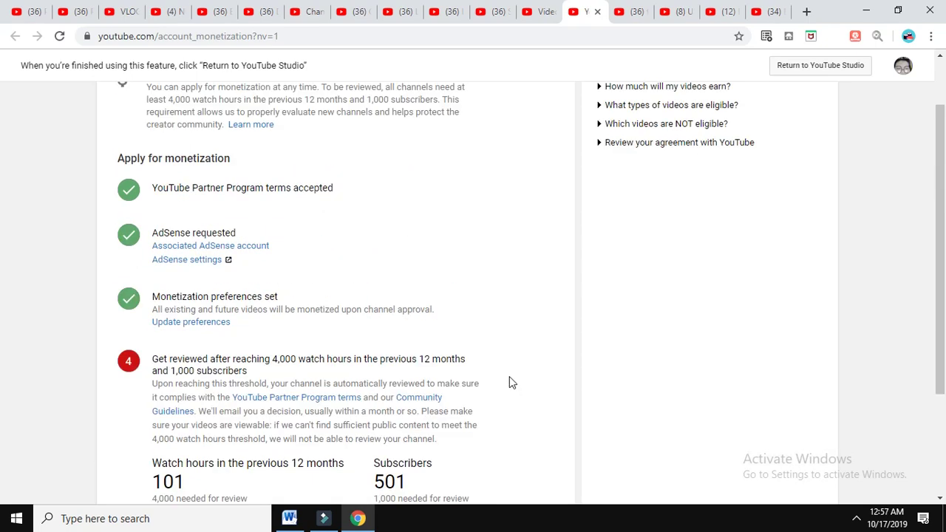
{"action": "scroll", "coordinate": [509, 378], "scroll_direction": "down", "scroll_amount": 2}
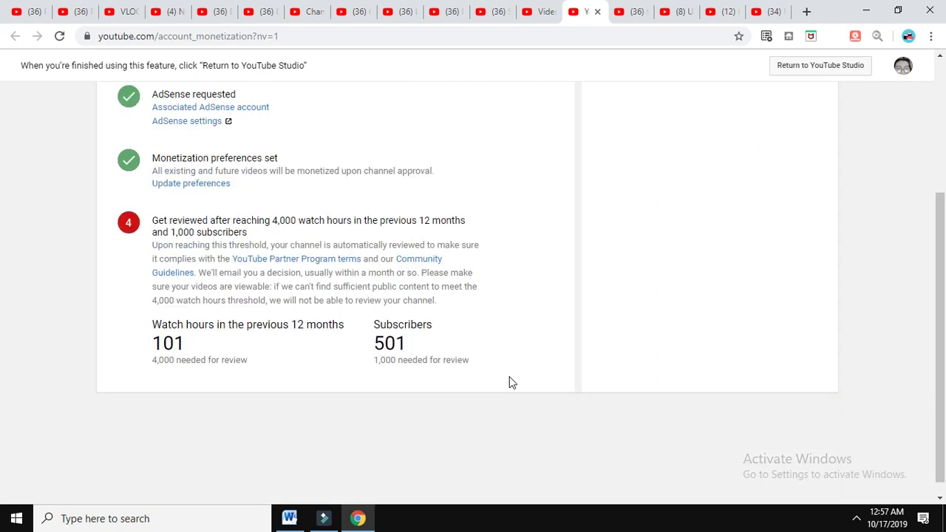
{"action": "scroll", "coordinate": [509, 383], "scroll_direction": "up", "scroll_amount": 2}
{"action": "scroll", "coordinate": [511, 382], "scroll_direction": "up", "scroll_amount": 1}
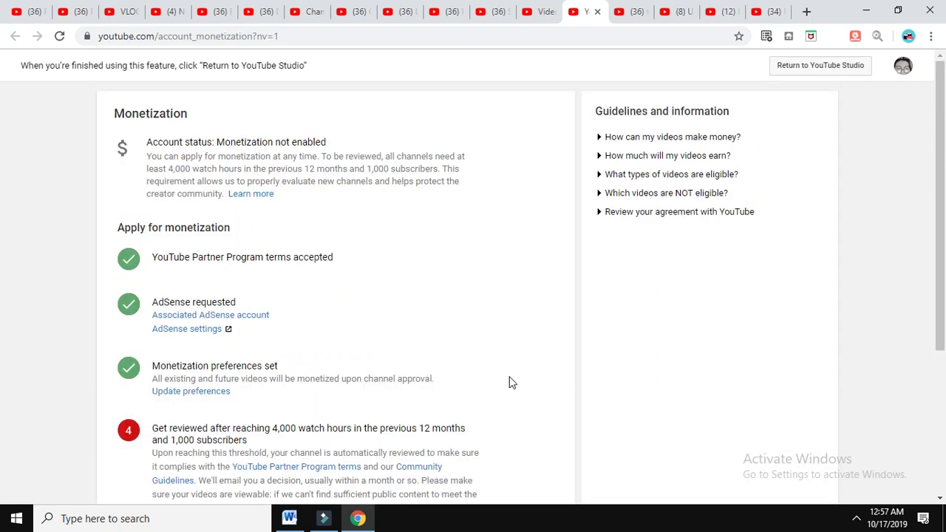
{"action": "scroll", "coordinate": [512, 382], "scroll_direction": "down", "scroll_amount": 2}
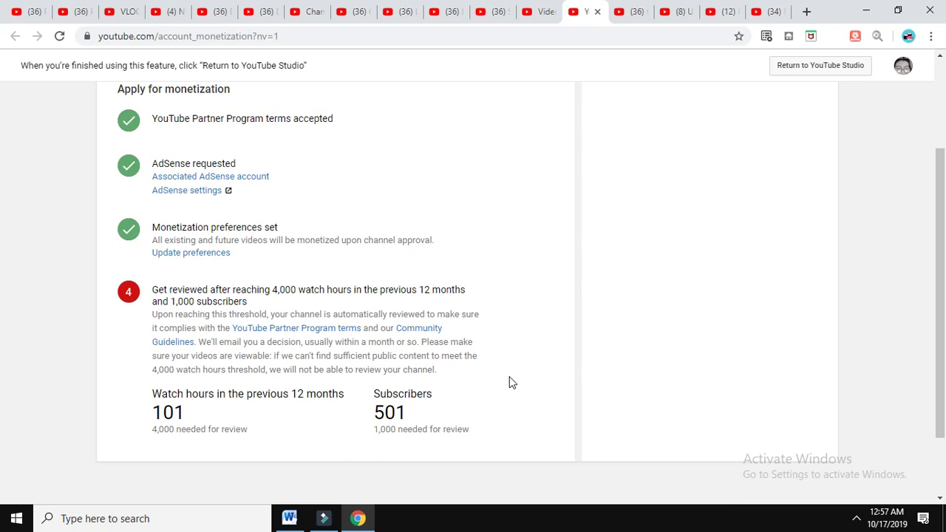
Step: Reread the channel's monetization account status and compare its completed application stages with the pending review stage
{"action": "scroll", "coordinate": [511, 382], "scroll_direction": "up", "scroll_amount": 2}
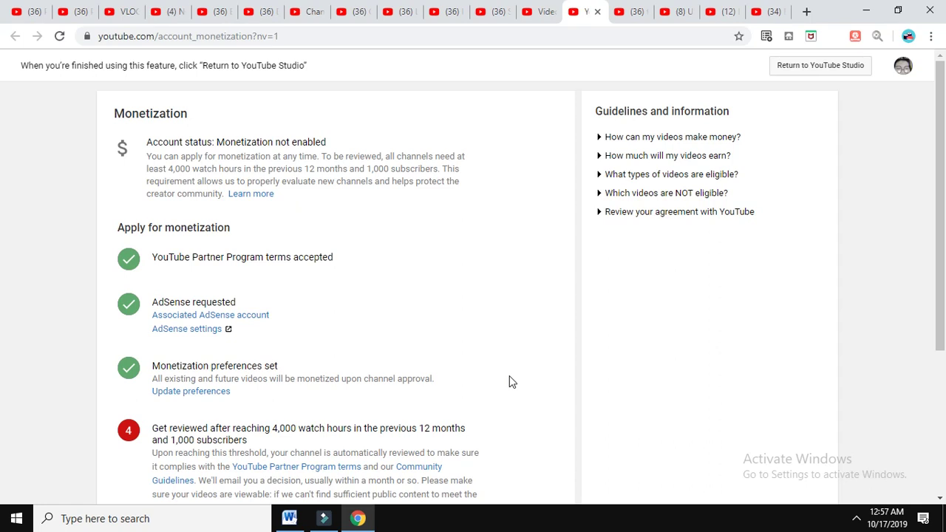
{"action": "scroll", "coordinate": [512, 382], "scroll_direction": "down", "scroll_amount": 1}
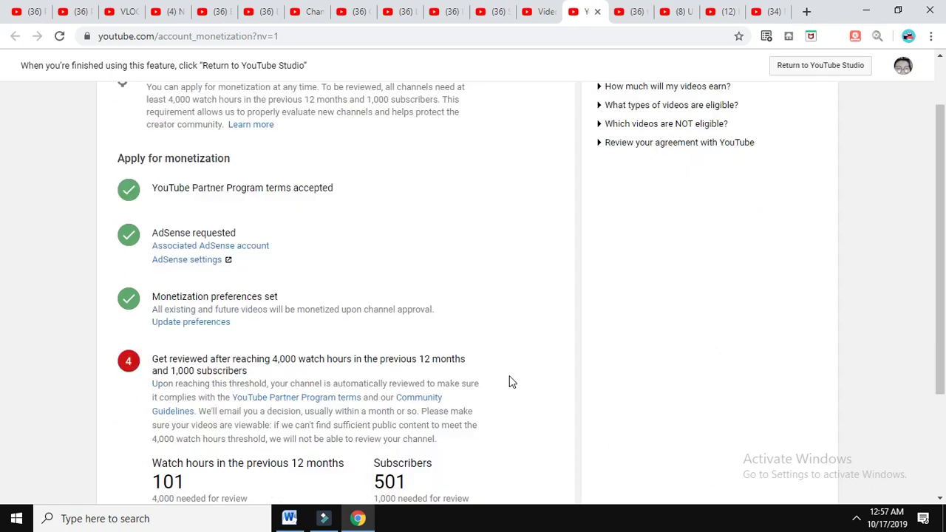
{"action": "scroll", "coordinate": [511, 382], "scroll_direction": "down", "scroll_amount": 1}
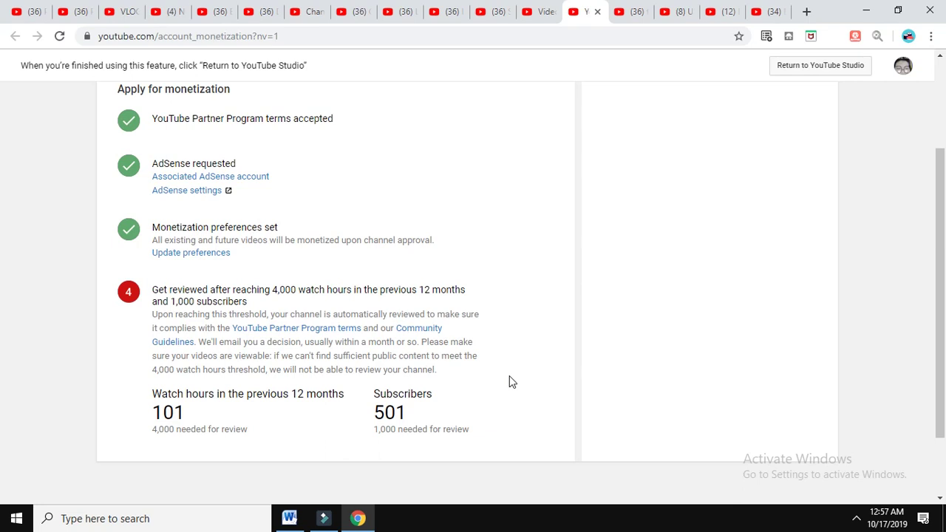
{"action": "scroll", "coordinate": [511, 381], "scroll_direction": "up", "scroll_amount": 2}
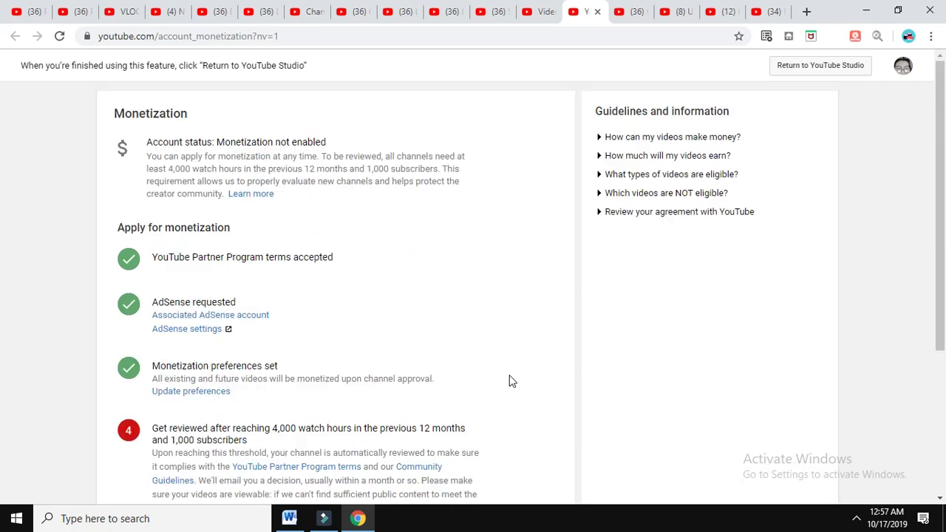
{"action": "scroll", "coordinate": [509, 382], "scroll_direction": "down", "scroll_amount": 3}
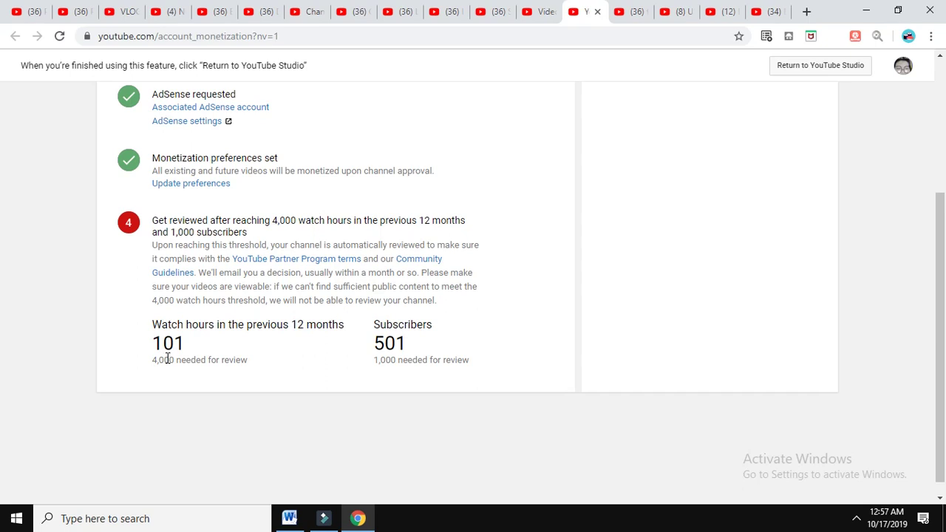
{"action": "scroll", "coordinate": [539, 275], "scroll_direction": "up", "scroll_amount": 3}
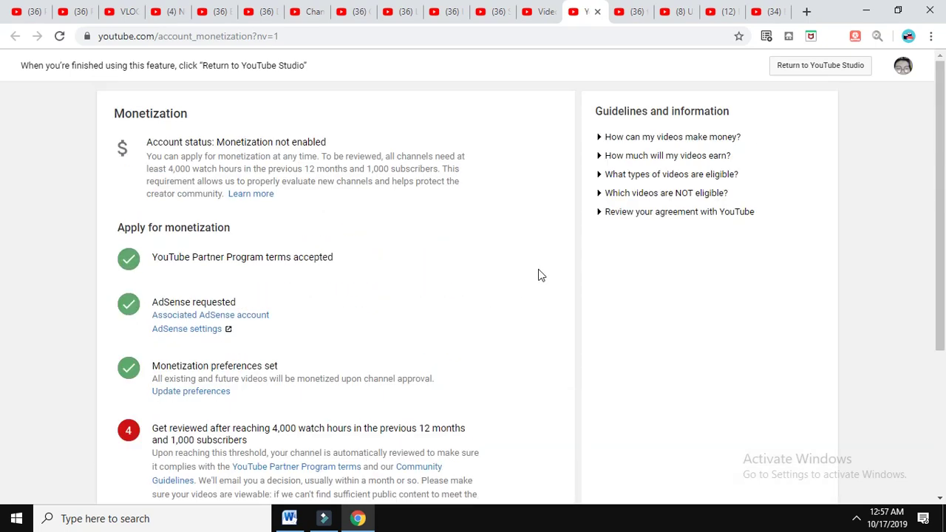
{"action": "scroll", "coordinate": [540, 274], "scroll_direction": "down", "scroll_amount": 2}
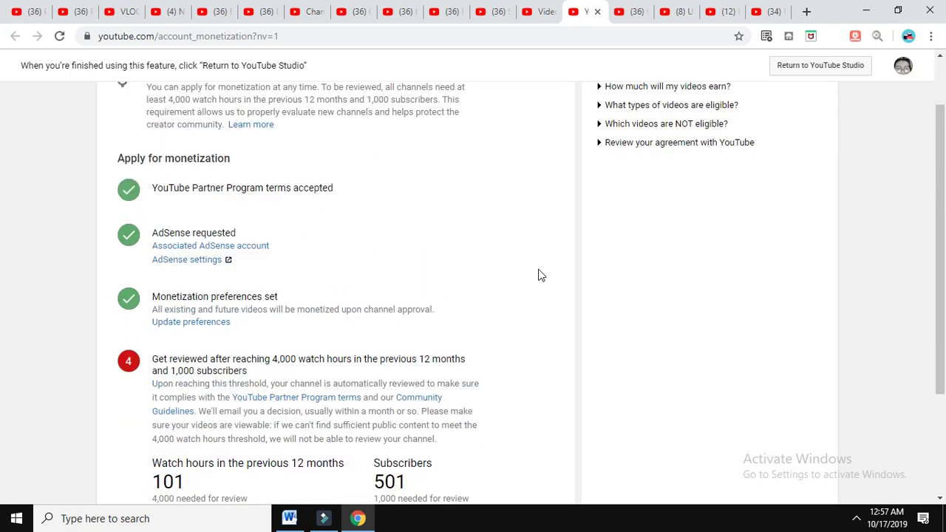
Step: Highlight the channel's subscriber count and the 4,000 watch hours needed for review
{"action": "double_click", "coordinate": [377, 413]}
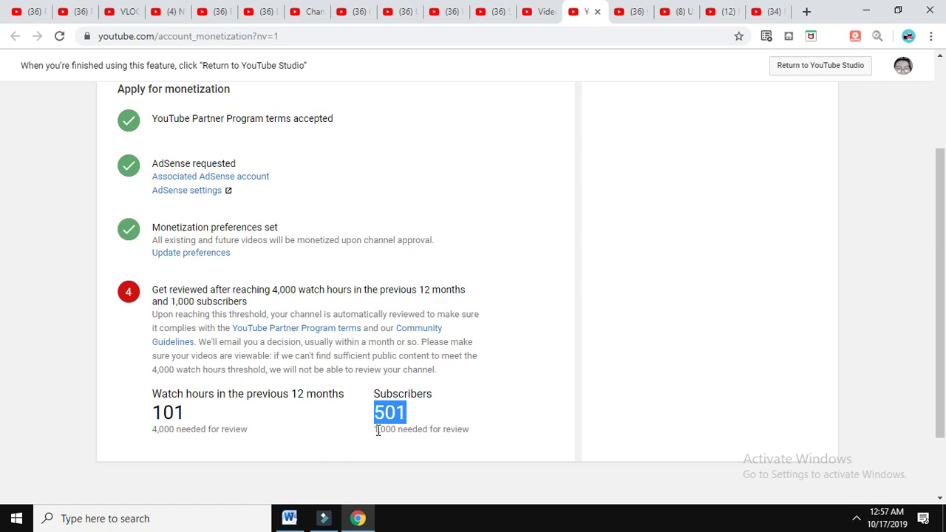
{"action": "left_click", "coordinate": [377, 414]}
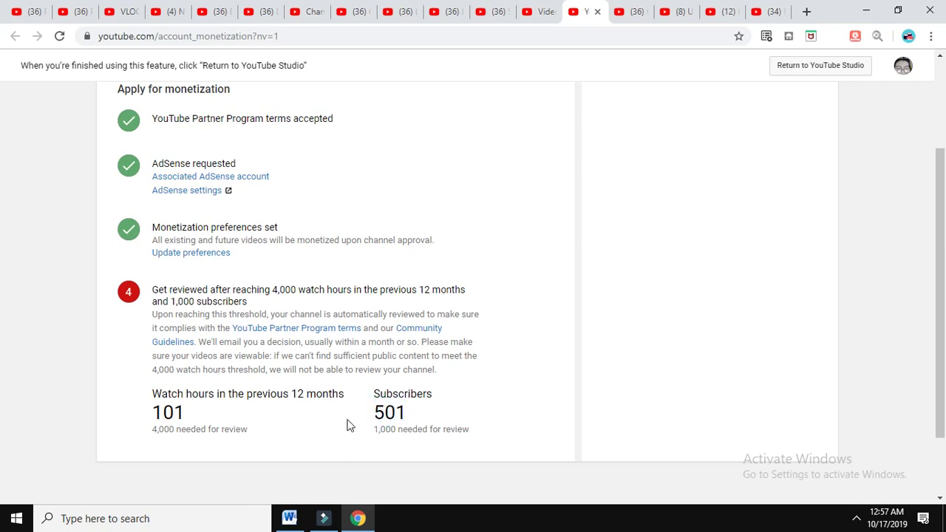
{"action": "left_click_drag", "start_coordinate": [152, 413], "coordinate": [176, 429]}
Step: Review the whole monetization page again, from the account status text to the watch-hour and subscriber requirements of stage 4
{"action": "scroll", "coordinate": [529, 365], "scroll_direction": "up", "scroll_amount": 2}
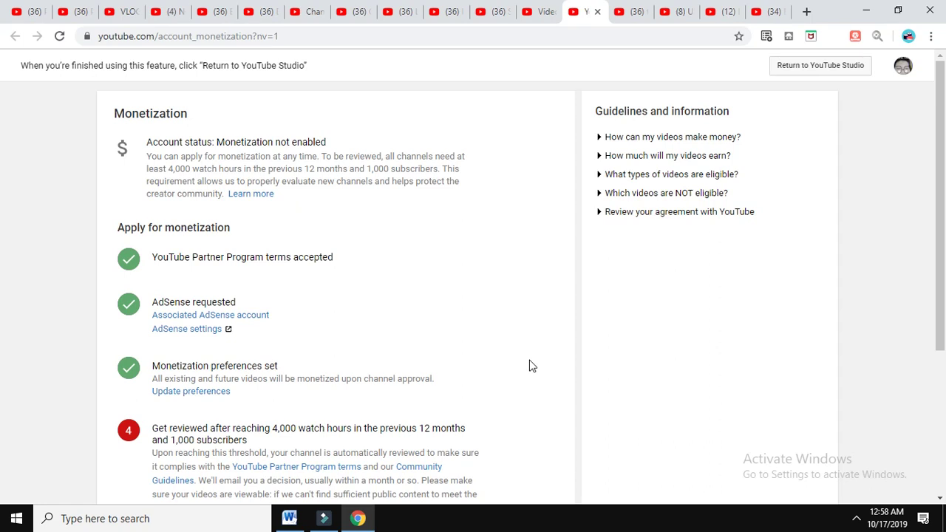
{"action": "scroll", "coordinate": [529, 365], "scroll_direction": "down", "scroll_amount": 3}
{"action": "scroll", "coordinate": [529, 366], "scroll_direction": "up", "scroll_amount": 2}
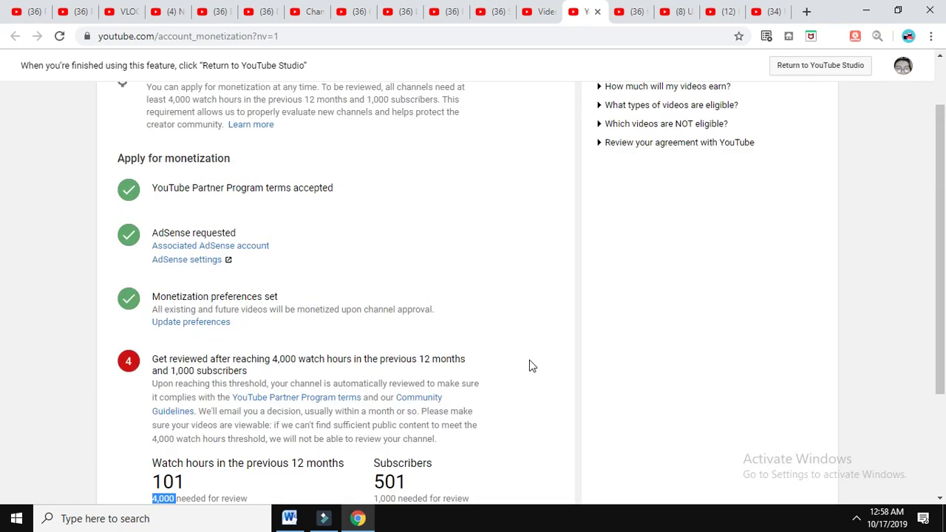
{"action": "scroll", "coordinate": [529, 366], "scroll_direction": "down", "scroll_amount": 2}
{"action": "scroll", "coordinate": [529, 366], "scroll_direction": "up", "scroll_amount": 3}
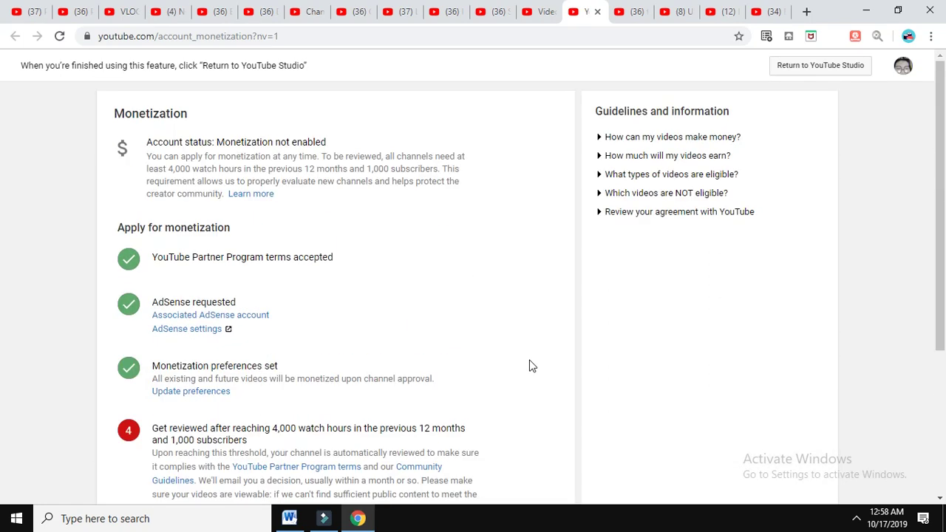
{"action": "scroll", "coordinate": [529, 366], "scroll_direction": "down", "scroll_amount": 2}
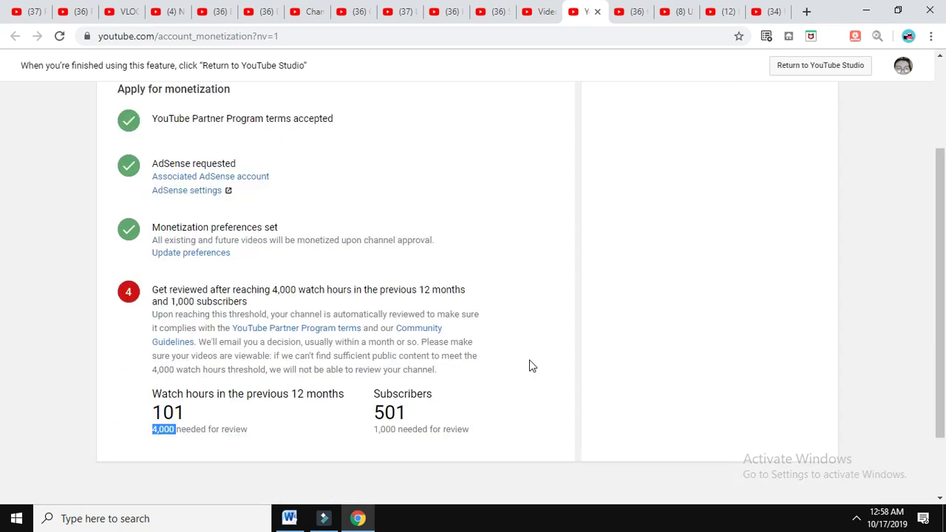
{"action": "scroll", "coordinate": [529, 366], "scroll_direction": "up", "scroll_amount": 1}
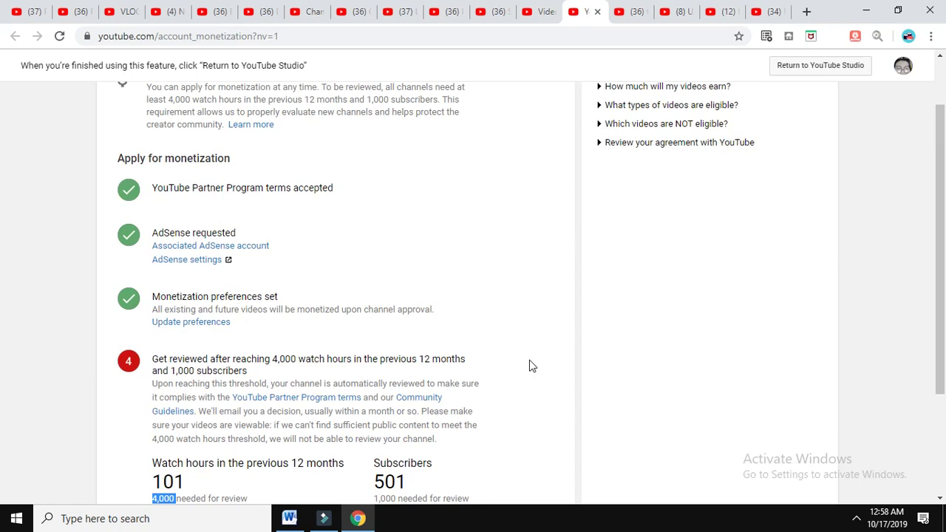
{"action": "scroll", "coordinate": [529, 366], "scroll_direction": "up", "scroll_amount": 1}
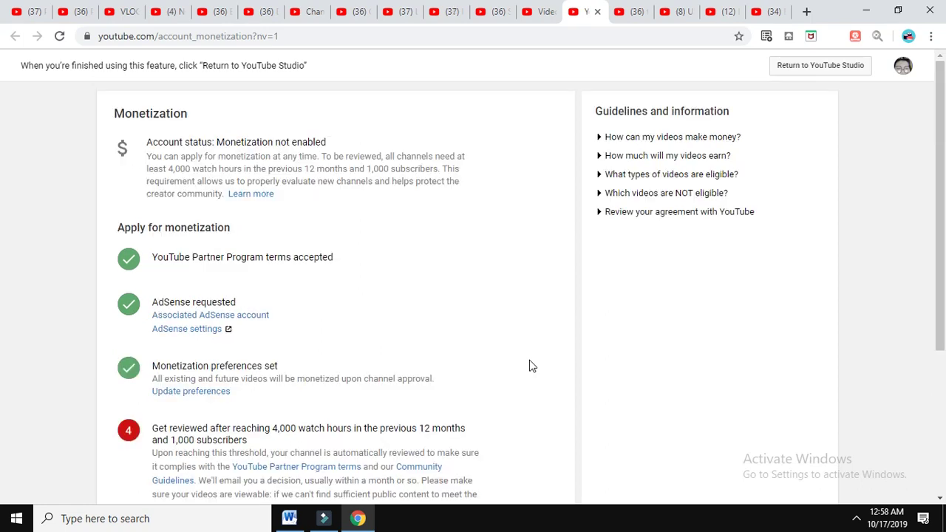
{"action": "scroll", "coordinate": [529, 365], "scroll_direction": "down", "scroll_amount": 2}
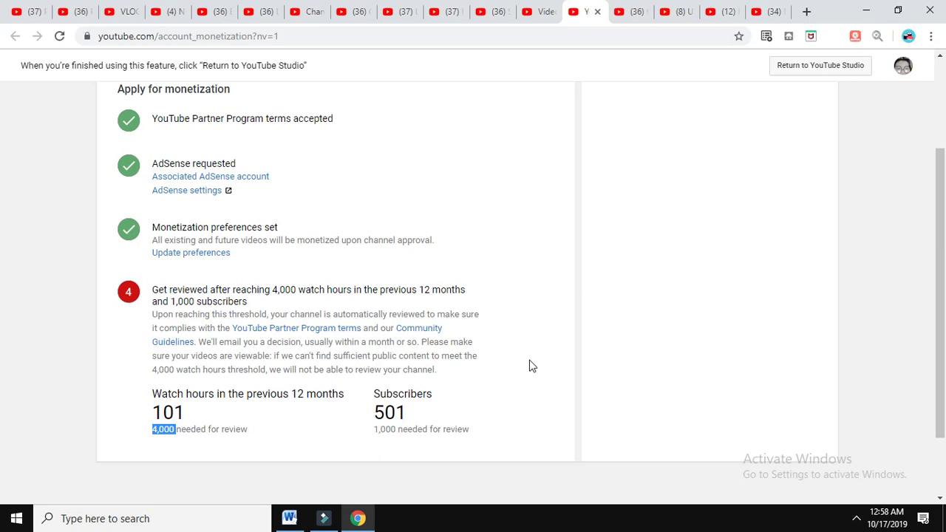
{"action": "scroll", "coordinate": [529, 366], "scroll_direction": "up", "scroll_amount": 1}
{"action": "scroll", "coordinate": [529, 365], "scroll_direction": "down", "scroll_amount": 2}
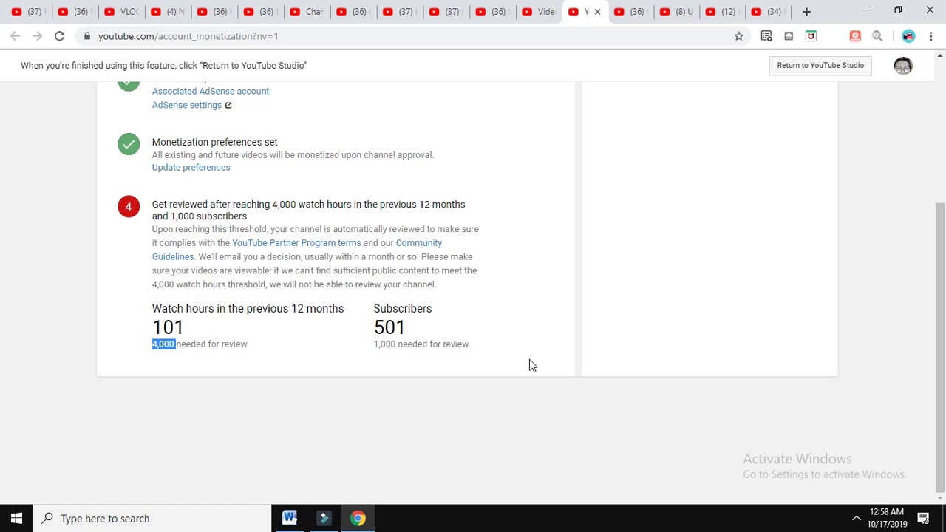
{"action": "scroll", "coordinate": [529, 366], "scroll_direction": "up", "scroll_amount": 3}
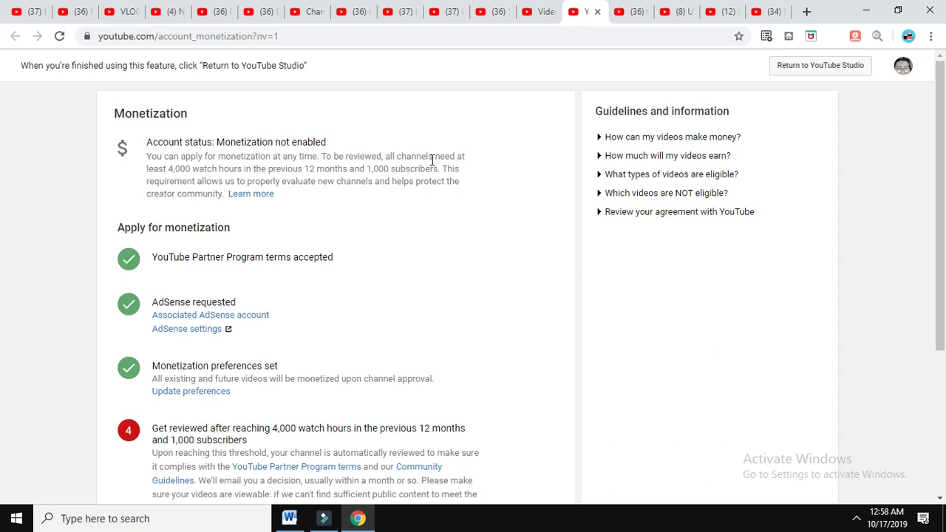
{"action": "scroll", "coordinate": [479, 264], "scroll_direction": "down", "scroll_amount": 2}
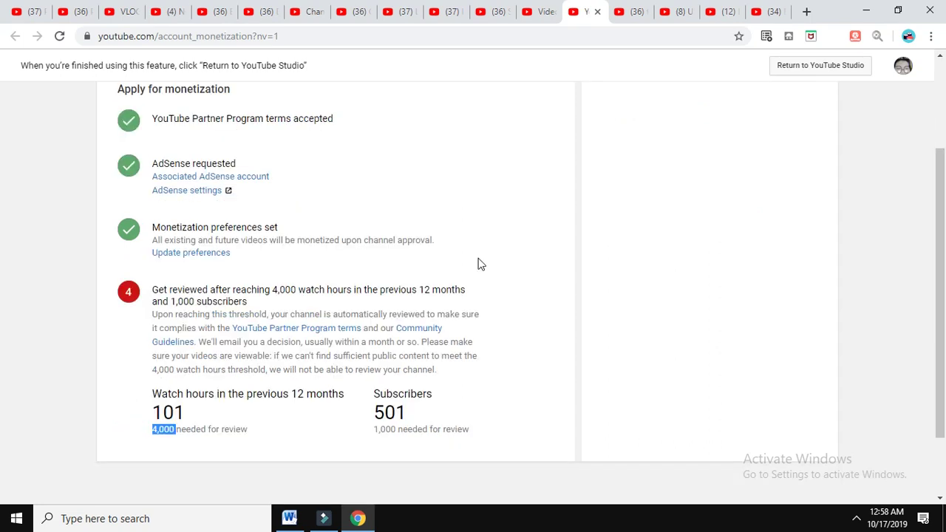
{"action": "scroll", "coordinate": [479, 263], "scroll_direction": "up", "scroll_amount": 2}
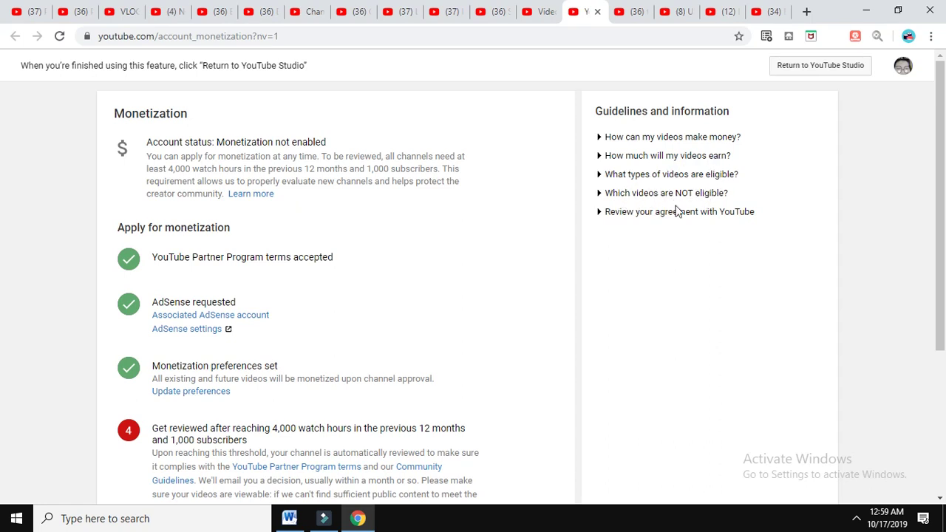
Step: Return to YouTube Studio from the monetization page, look over the channel dashboard and open the list of channel videos
{"action": "left_click", "coordinate": [820, 69]}
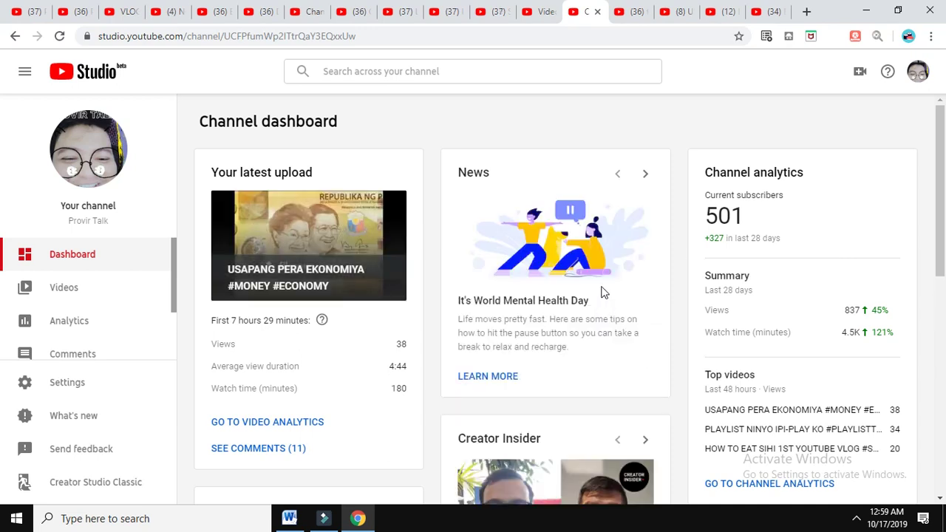
{"action": "scroll", "coordinate": [602, 292], "scroll_direction": "down", "scroll_amount": 1}
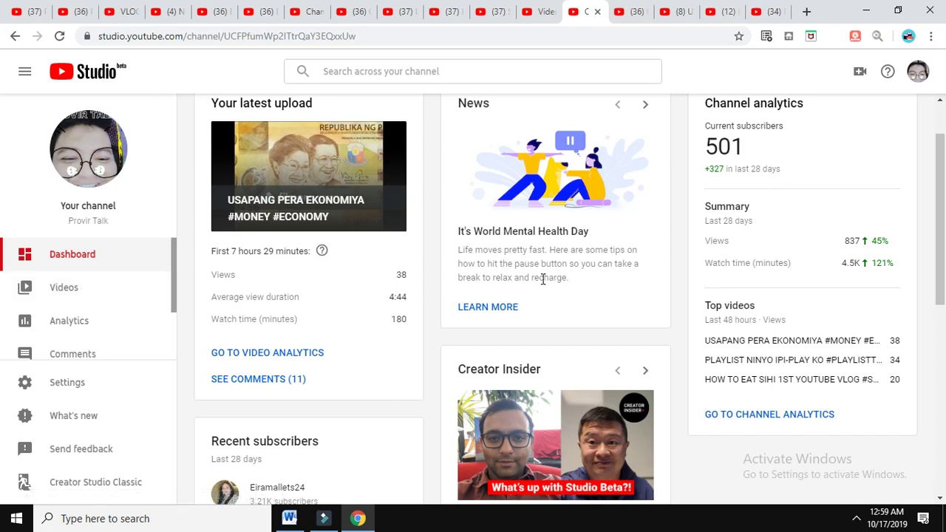
{"action": "mouse_move", "coordinate": [837, 247]}
{"action": "left_click", "coordinate": [76, 290]}
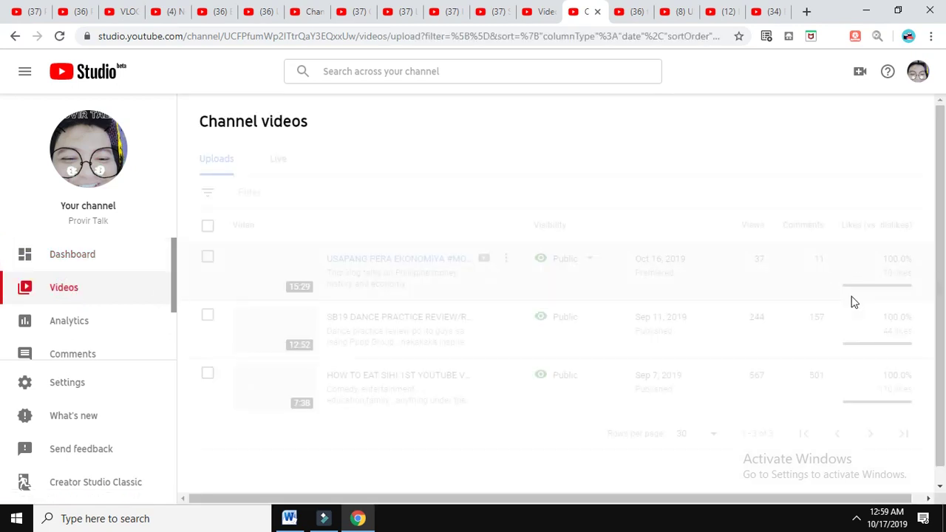
{"action": "mouse_move", "coordinate": [860, 306]}
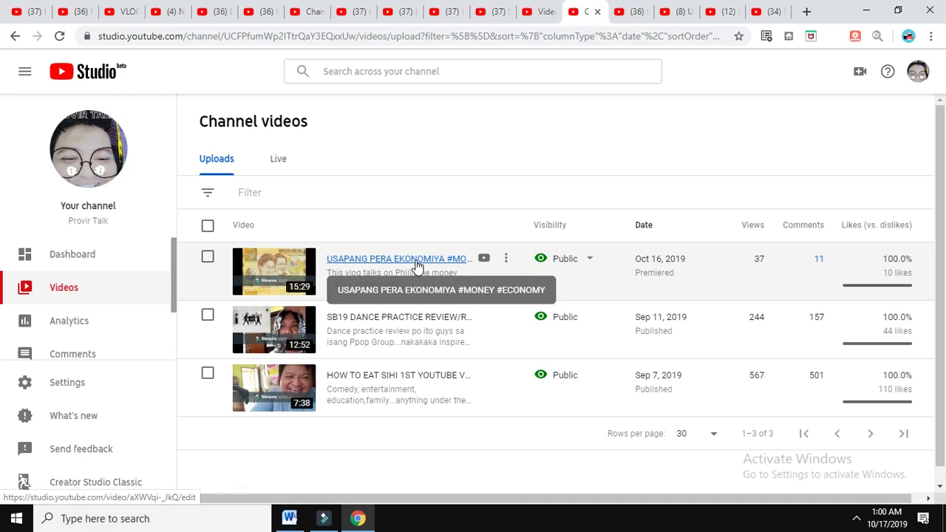
Step: Open the details of the "USAPANG PERA EKONOMIYA #MONEY #ECONOMY" video and review its description, thumbnail, tags, visibility and playlist
{"action": "left_click", "coordinate": [417, 263]}
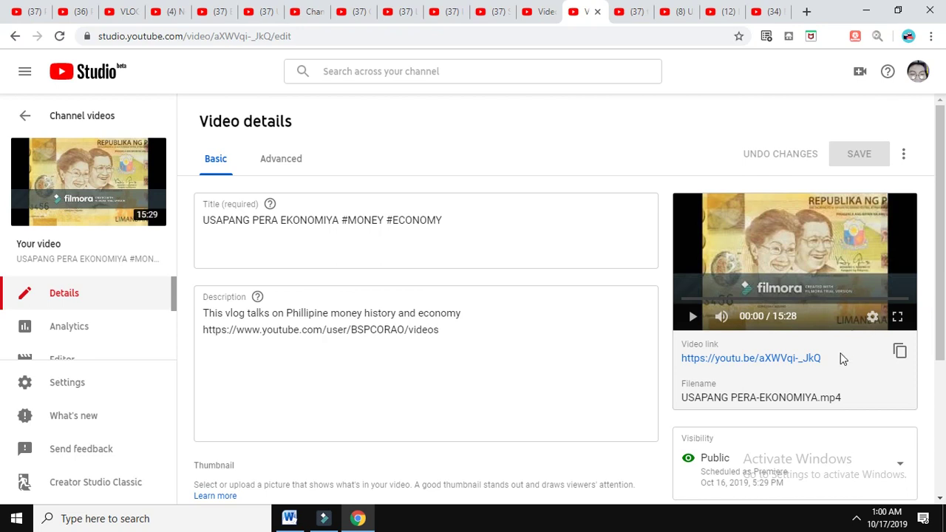
{"action": "scroll", "coordinate": [844, 358], "scroll_direction": "down", "scroll_amount": 2}
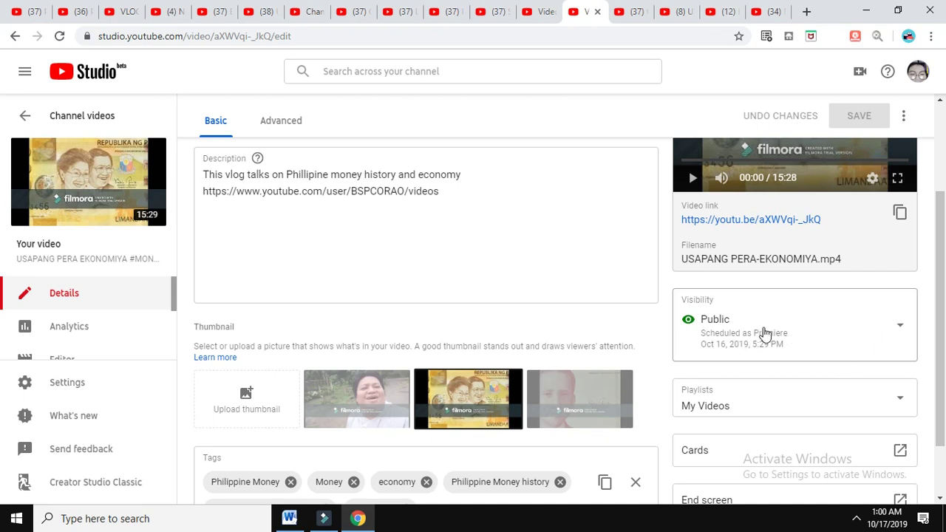
{"action": "scroll", "coordinate": [765, 334], "scroll_direction": "down", "scroll_amount": 1}
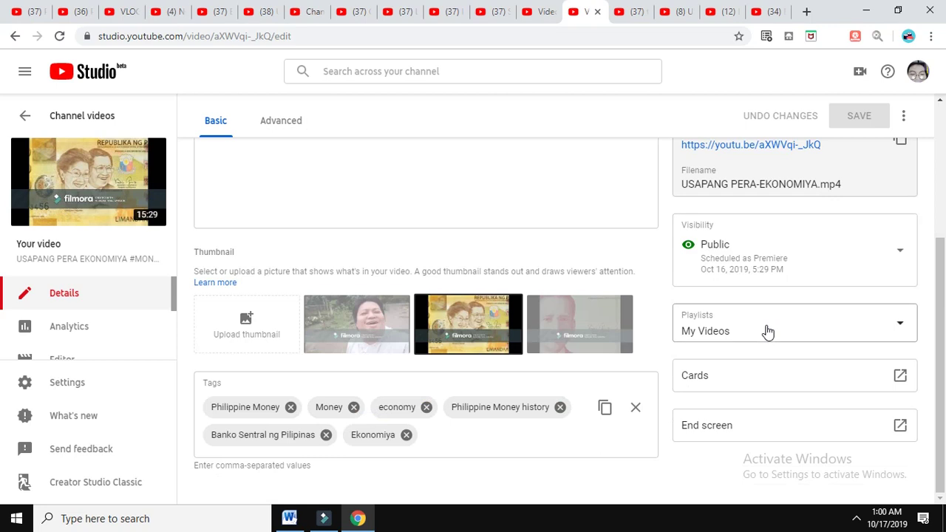
{"action": "scroll", "coordinate": [768, 333], "scroll_direction": "up", "scroll_amount": 1}
{"action": "scroll", "coordinate": [767, 332], "scroll_direction": "up", "scroll_amount": 1}
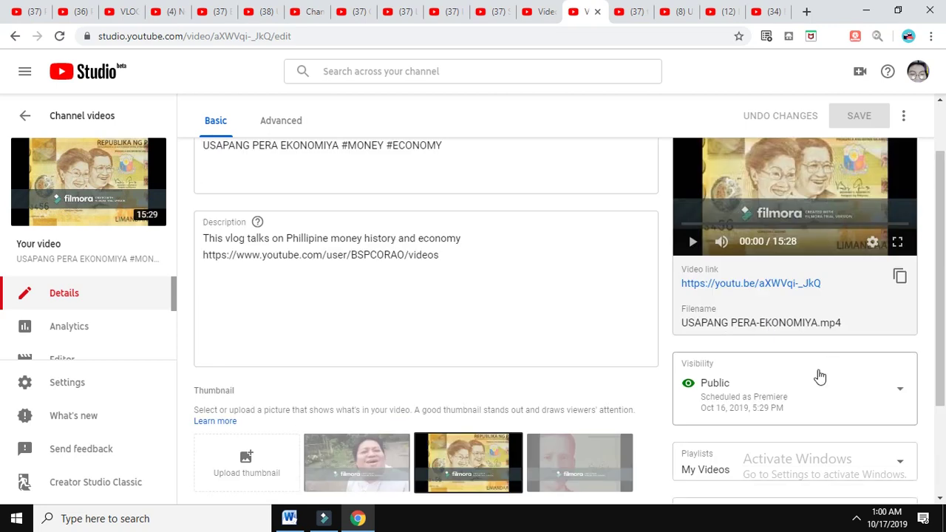